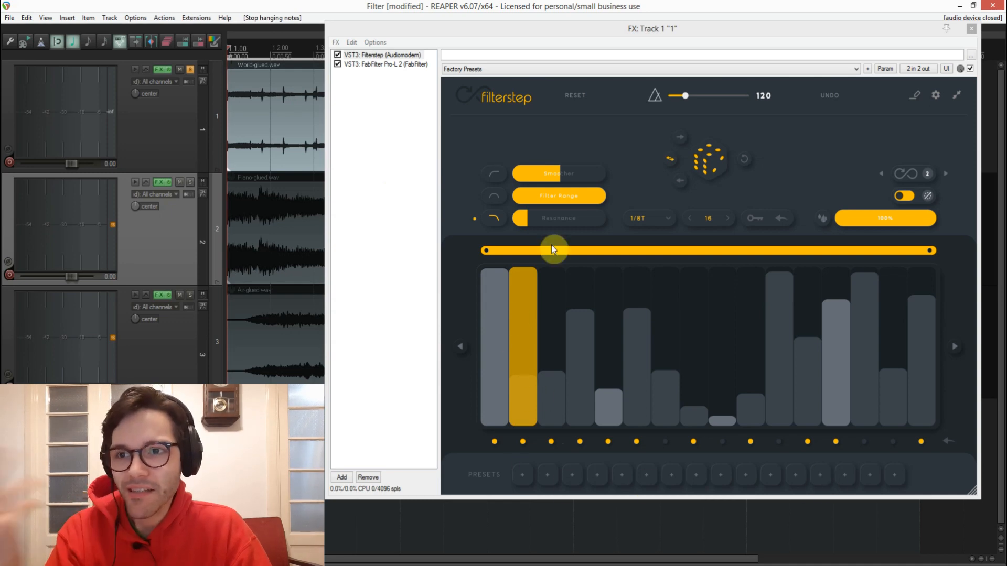
- Examine the Filterstep credits and the MIDI CC mapping list in the plug-in settings
{"action": "left_click", "coordinate": [514, 102]}
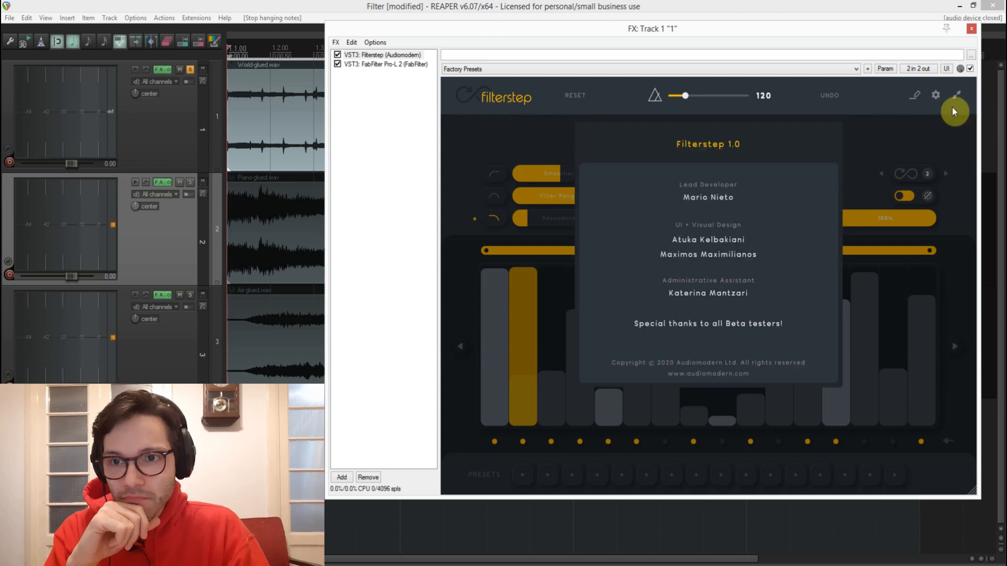
{"action": "left_click", "coordinate": [936, 99]}
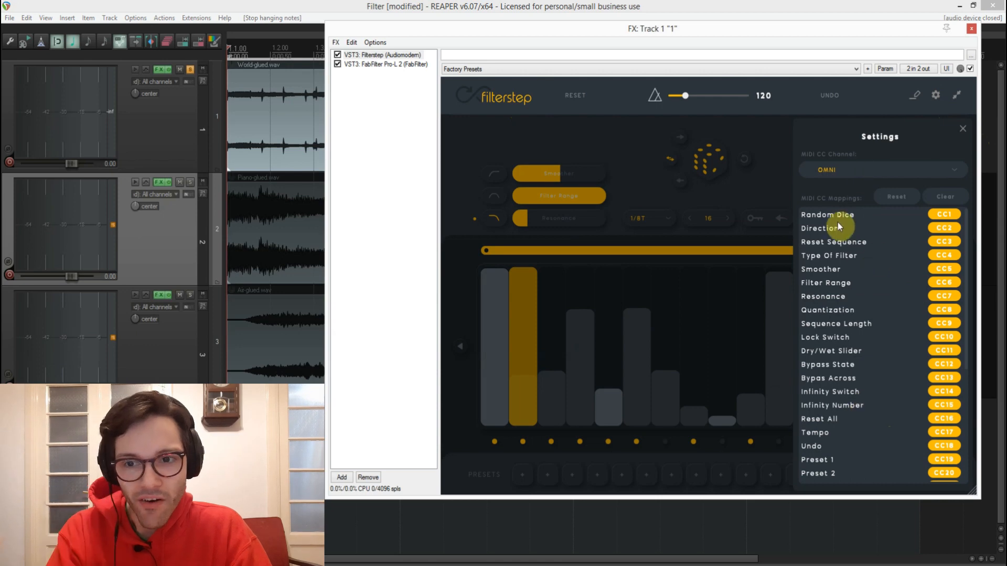
{"action": "scroll", "coordinate": [827, 409], "scroll_direction": "down", "scroll_amount": 5}
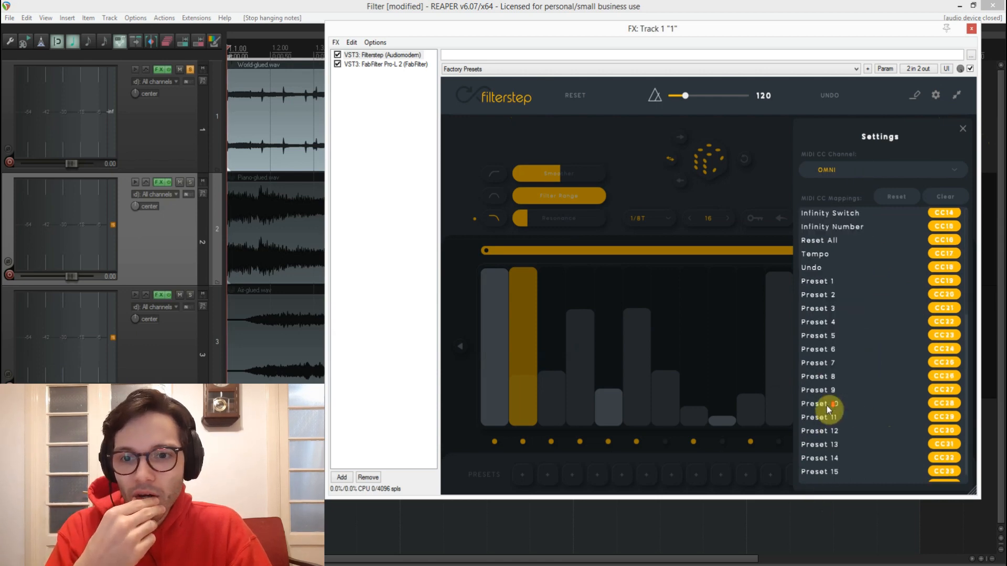
{"action": "scroll", "coordinate": [829, 409], "scroll_direction": "up", "scroll_amount": 5}
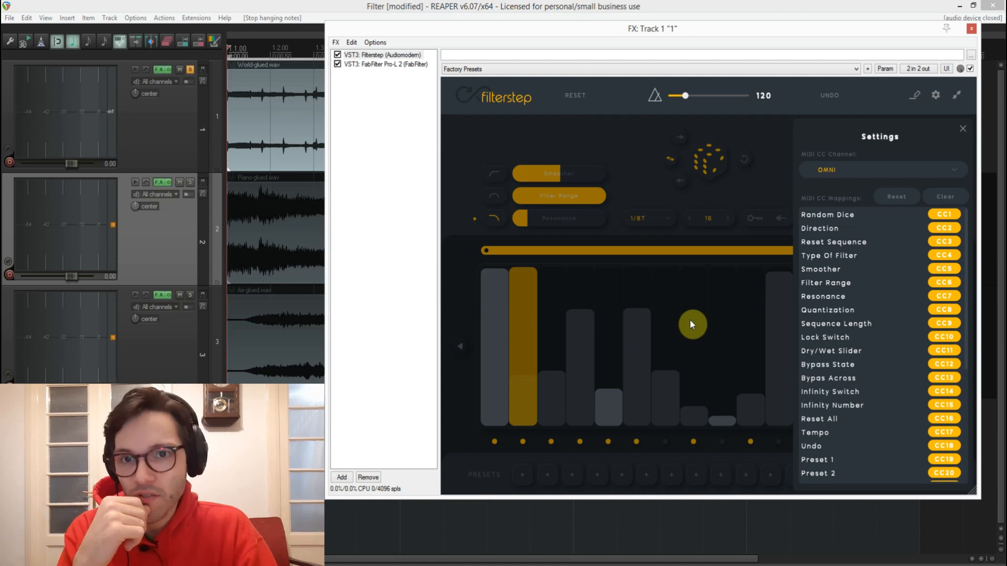
{"action": "left_click", "coordinate": [611, 118]}
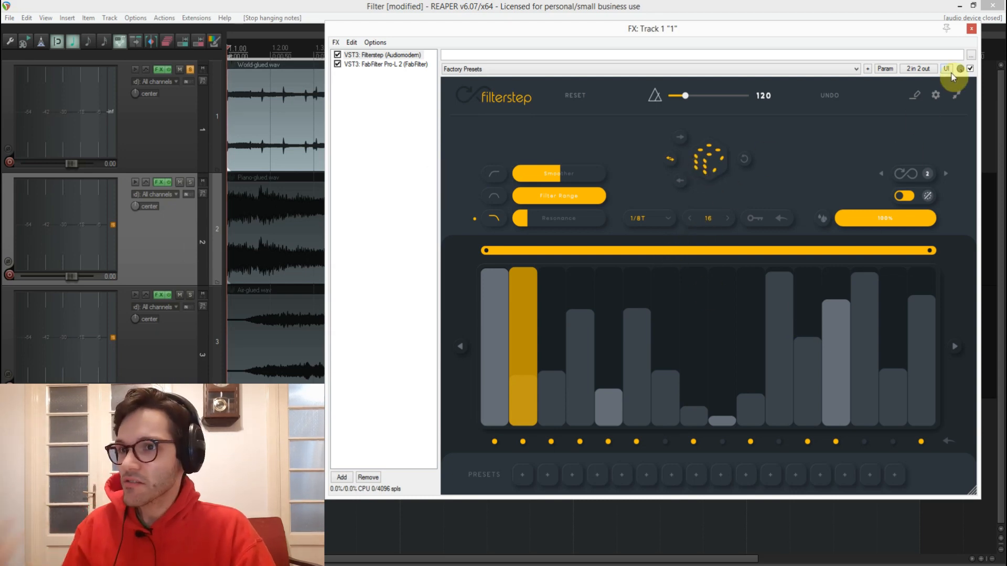
- Close track 1's effects window and return to the full arrangement view
{"action": "left_click", "coordinate": [971, 28]}
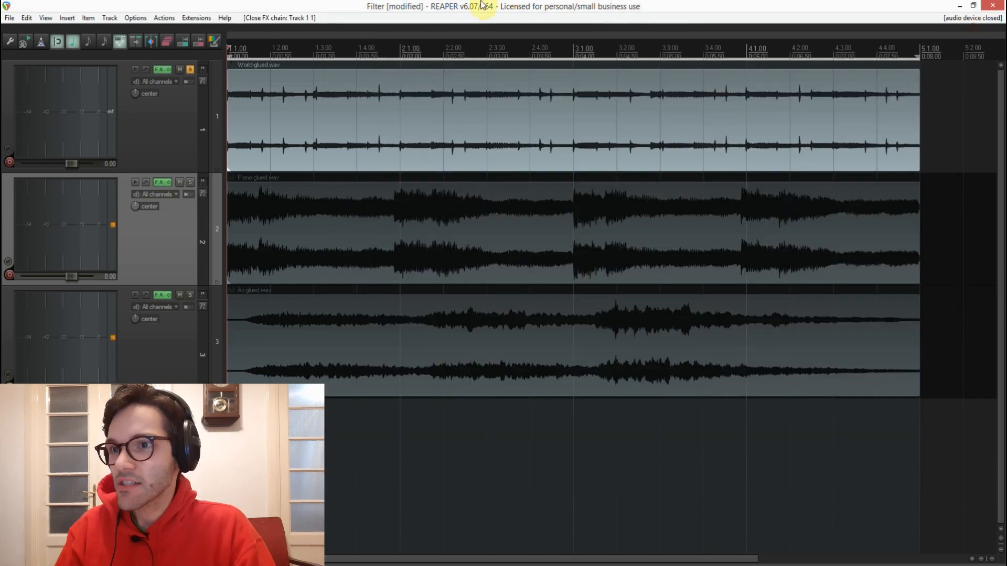
{"action": "double_click", "coordinate": [428, 5]}
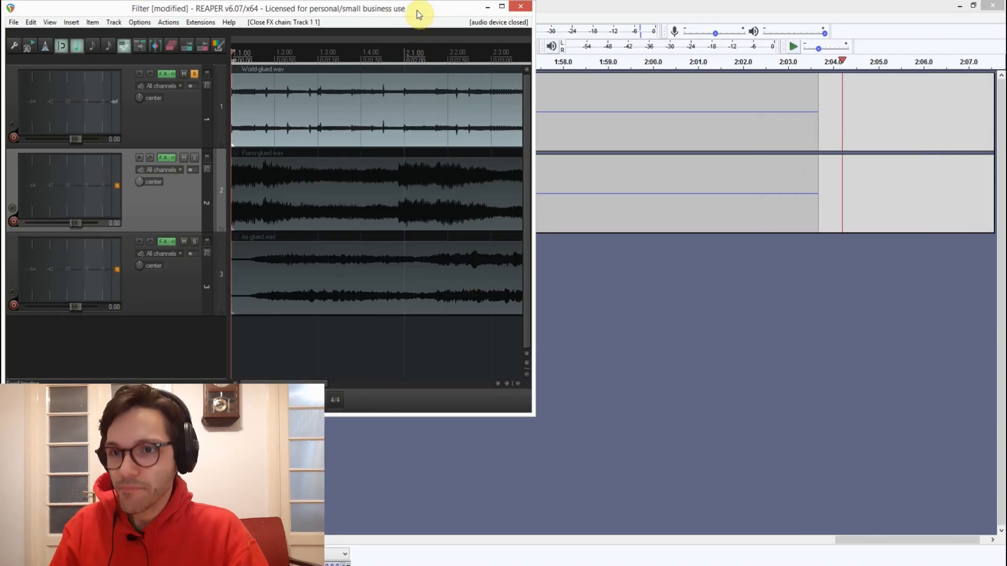
{"action": "double_click", "coordinate": [418, 8]}
- Bypass the effects on track 1 and play the dry World loop
{"action": "left_click", "coordinate": [170, 130]}
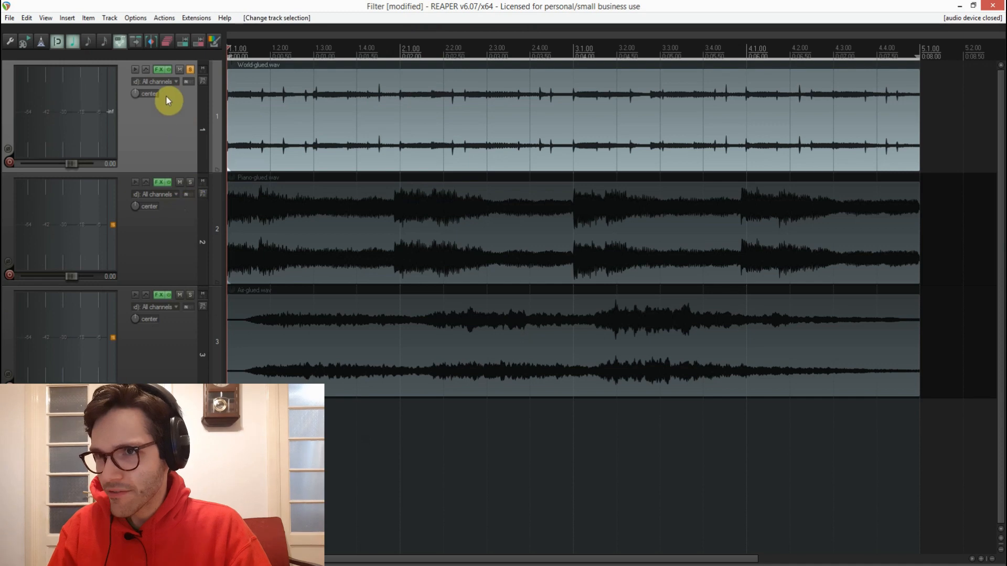
{"action": "left_click", "coordinate": [167, 69]}
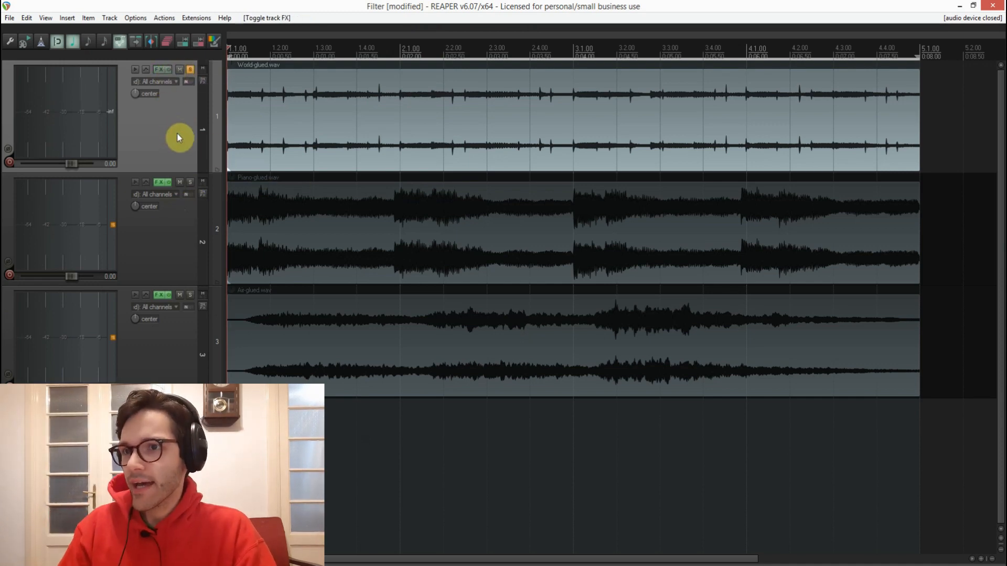
{"action": "key", "text": "space"}
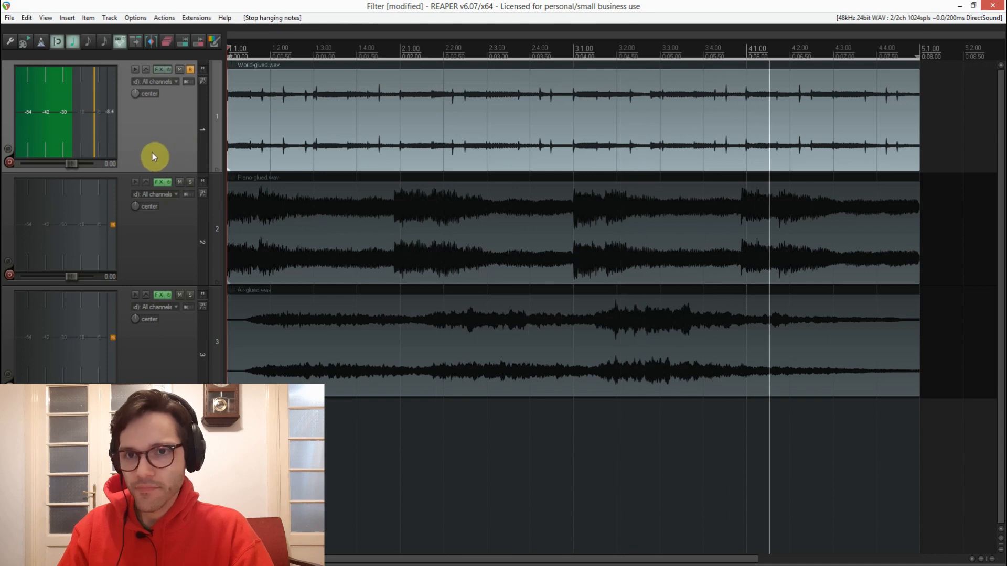
{"action": "key", "text": "space"}
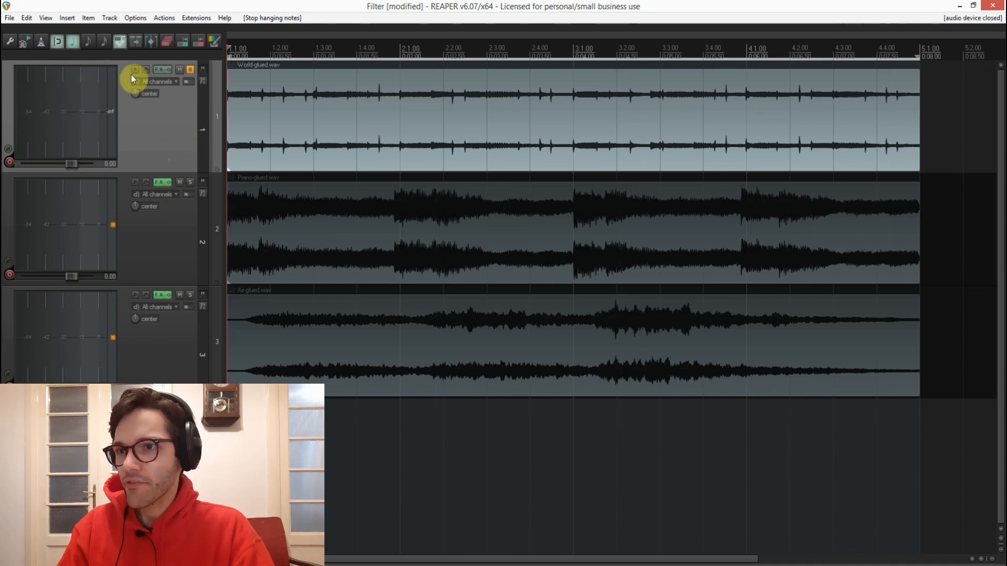
- Re-enable track 1's effects and audition the filtered loop with the Filterstep interface open
{"action": "left_click", "coordinate": [166, 68]}
{"action": "key", "text": "space"}
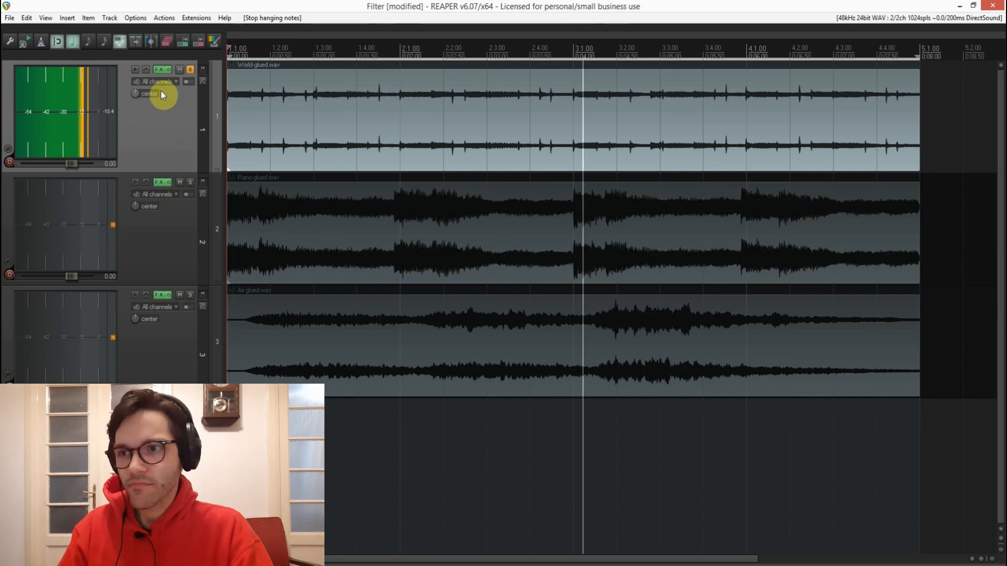
{"action": "left_click", "coordinate": [161, 69]}
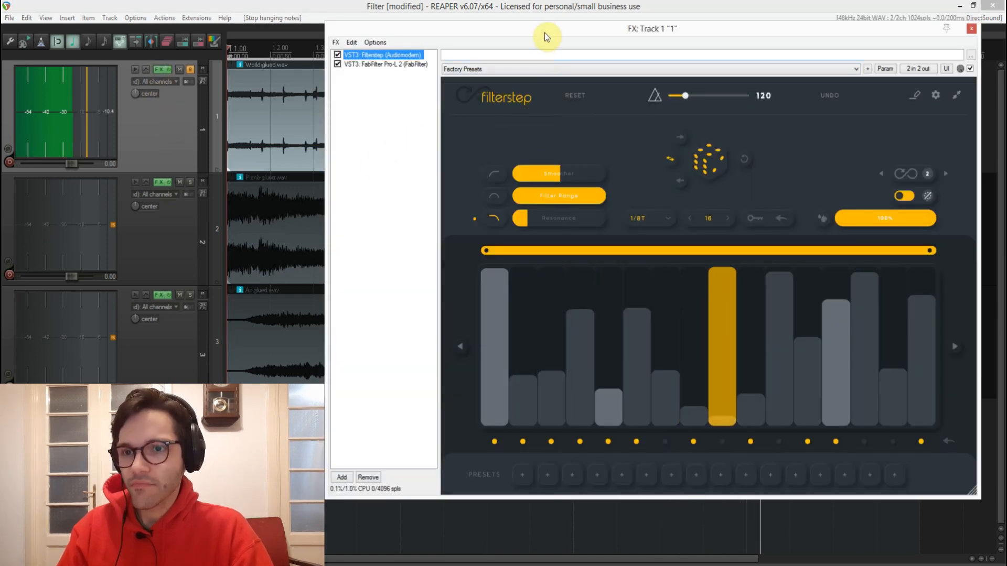
{"action": "left_click_drag", "start_coordinate": [455, 34], "coordinate": [417, 36]}
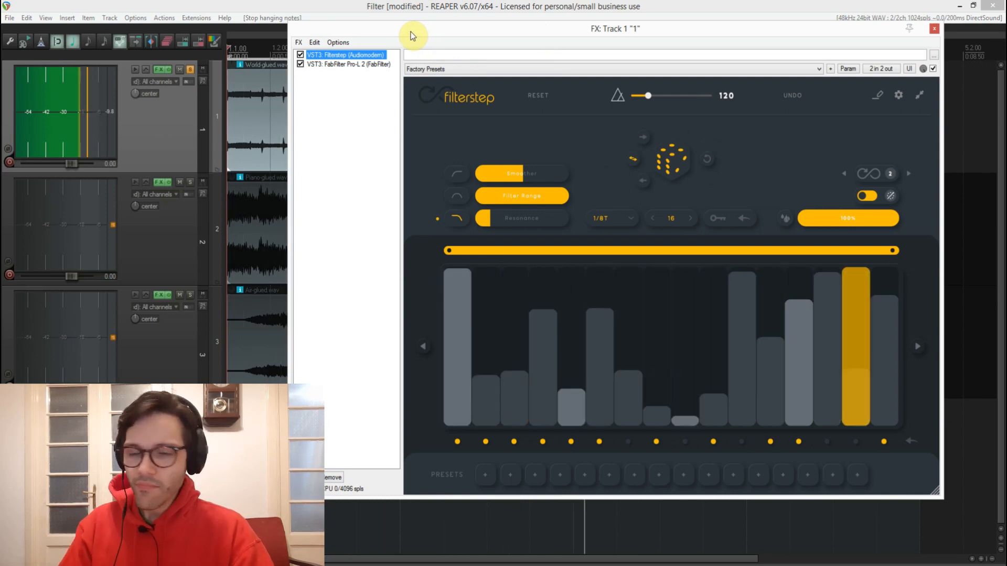
{"action": "key", "text": "space"}
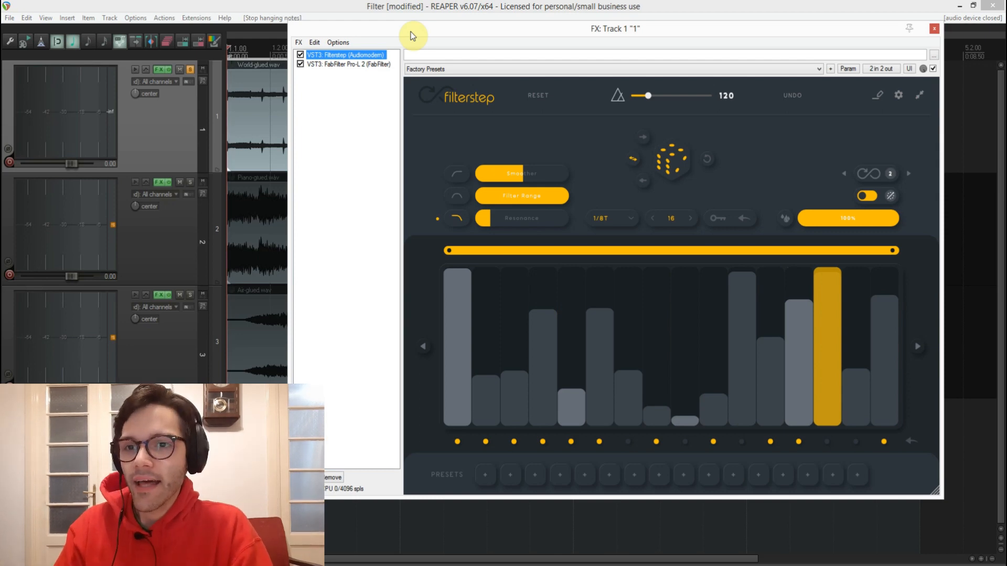
- Randomize the filter step sequence, try the band-pass type before returning to low-pass, and check the available step rates
{"action": "left_click", "coordinate": [670, 165]}
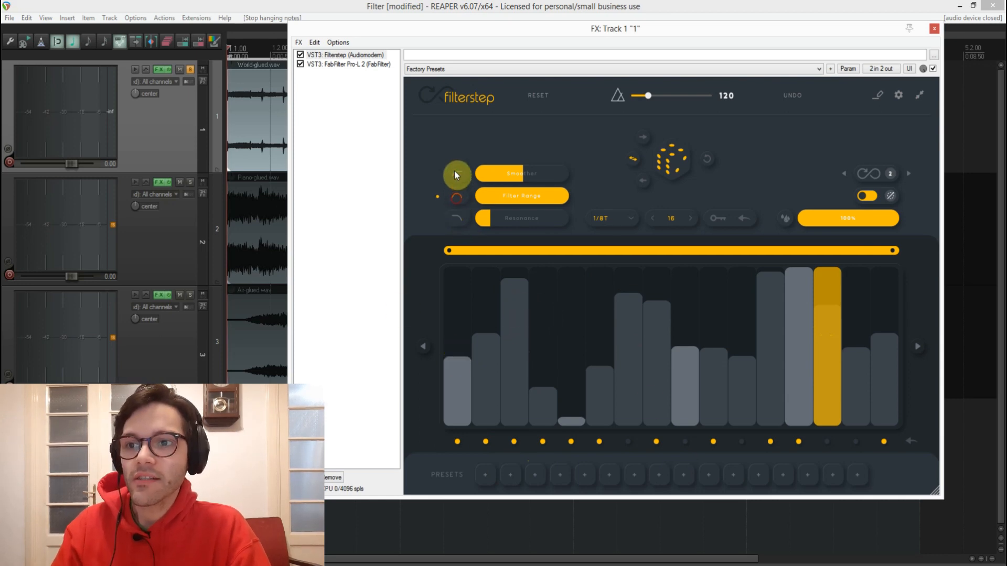
{"action": "left_click", "coordinate": [459, 198]}
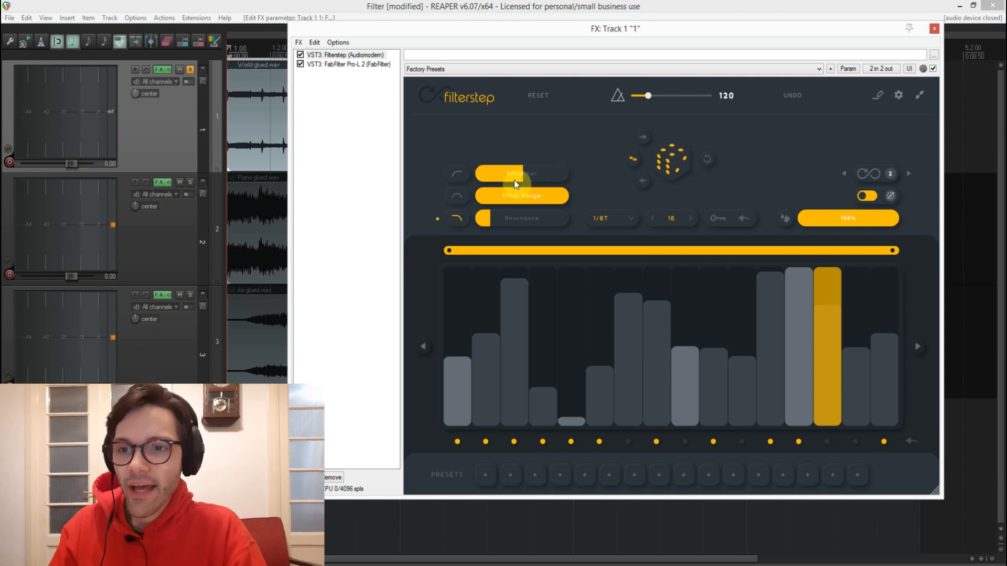
{"action": "left_click", "coordinate": [617, 218]}
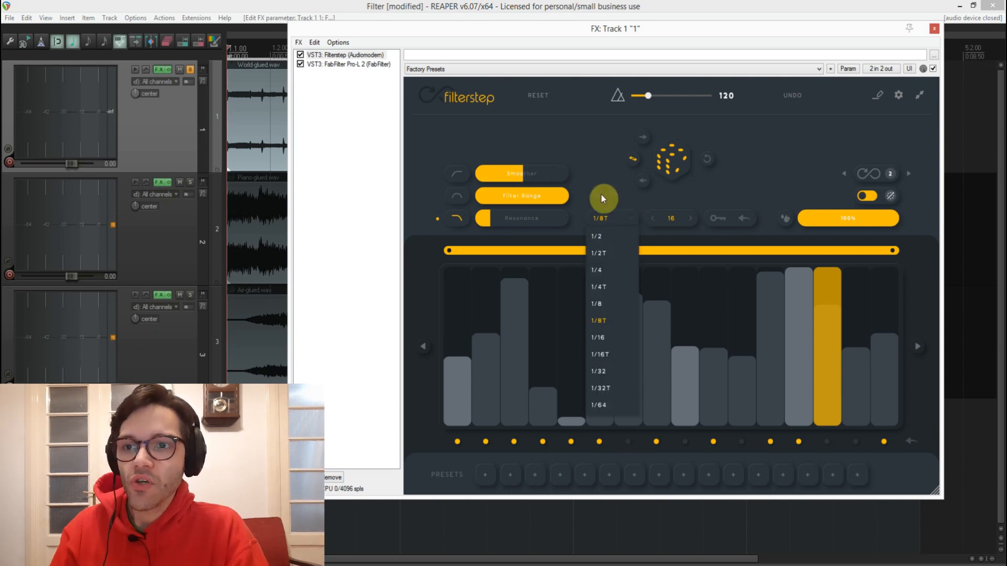
{"action": "left_click", "coordinate": [598, 180]}
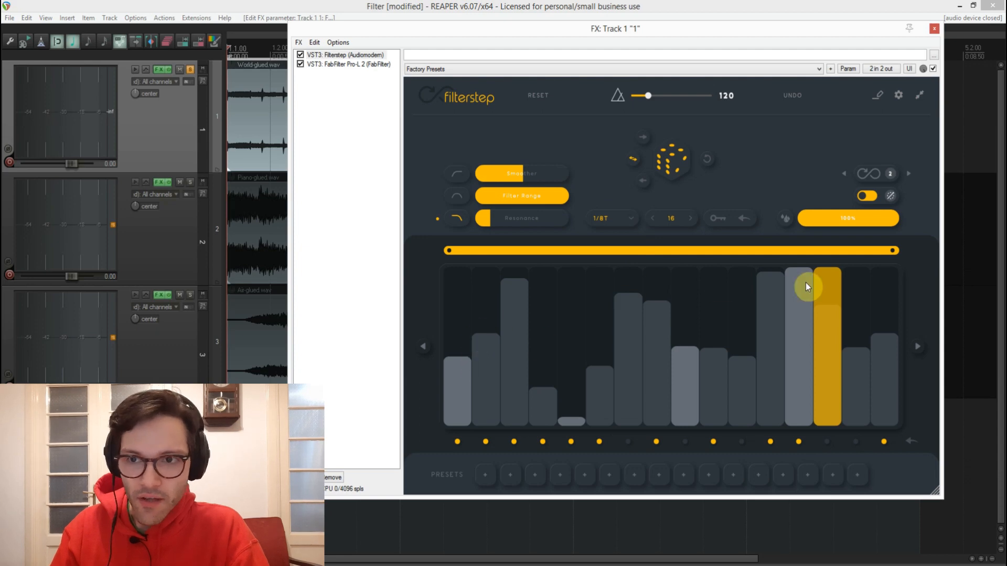
- Try longer and shorter sequence lengths and return the sequence to 16 steps
{"action": "left_click", "coordinate": [690, 218]}
{"action": "left_click", "coordinate": [689, 218]}
{"action": "left_click", "coordinate": [690, 218]}
{"action": "left_click", "coordinate": [690, 218]}
{"action": "left_click", "coordinate": [652, 215]}
{"action": "left_click", "coordinate": [651, 215]}
{"action": "left_click", "coordinate": [651, 215]}
{"action": "left_click", "coordinate": [652, 216]}
{"action": "left_click", "coordinate": [652, 216]}
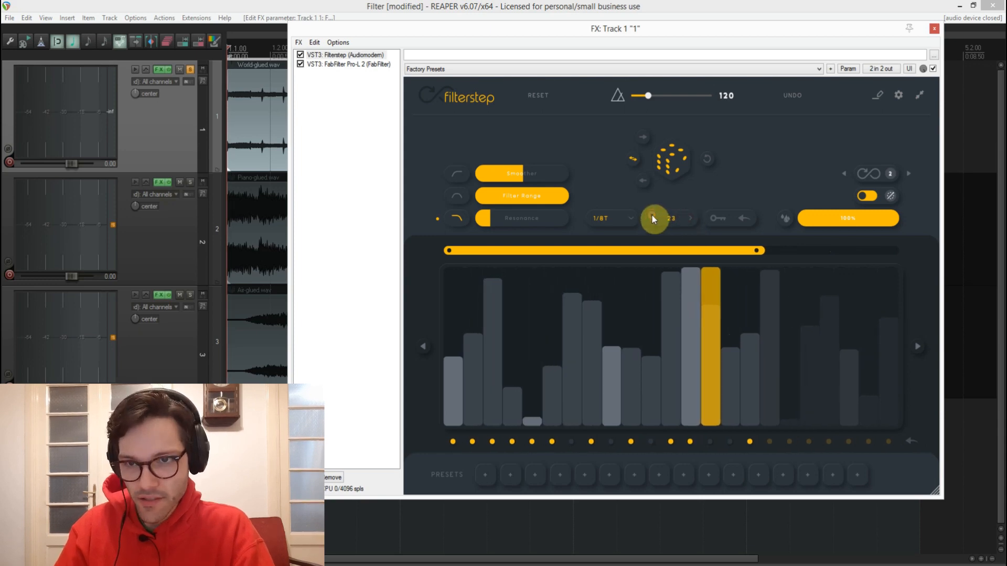
{"action": "left_click", "coordinate": [652, 215]}
{"action": "left_click", "coordinate": [651, 215]}
{"action": "left_click", "coordinate": [652, 215]}
{"action": "left_click", "coordinate": [651, 215]}
{"action": "left_click", "coordinate": [651, 215]}
{"action": "left_click", "coordinate": [651, 215]}
{"action": "left_click", "coordinate": [652, 215]}
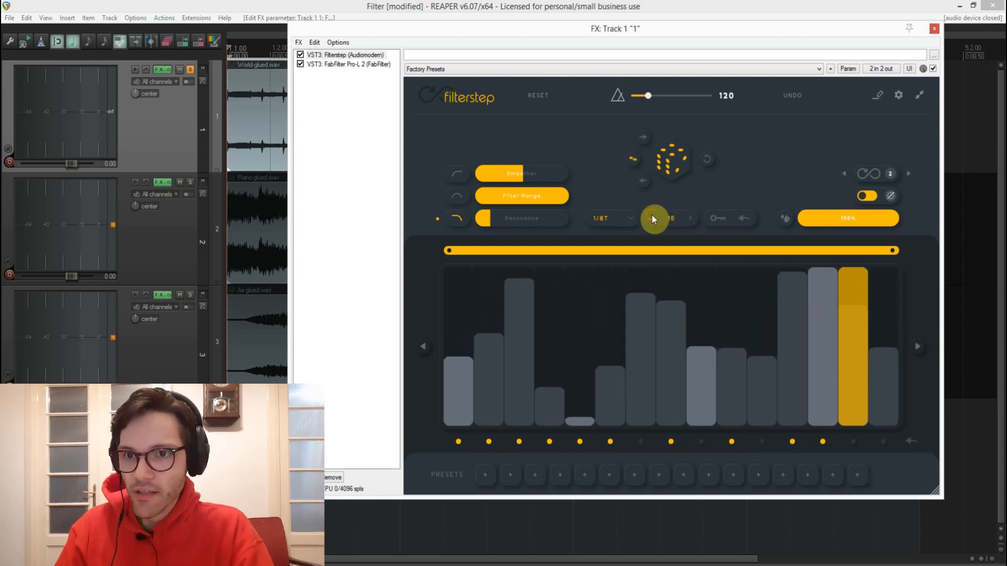
{"action": "left_click", "coordinate": [652, 215]}
{"action": "left_click", "coordinate": [690, 218]}
{"action": "left_click", "coordinate": [690, 218]}
{"action": "left_click", "coordinate": [691, 219]}
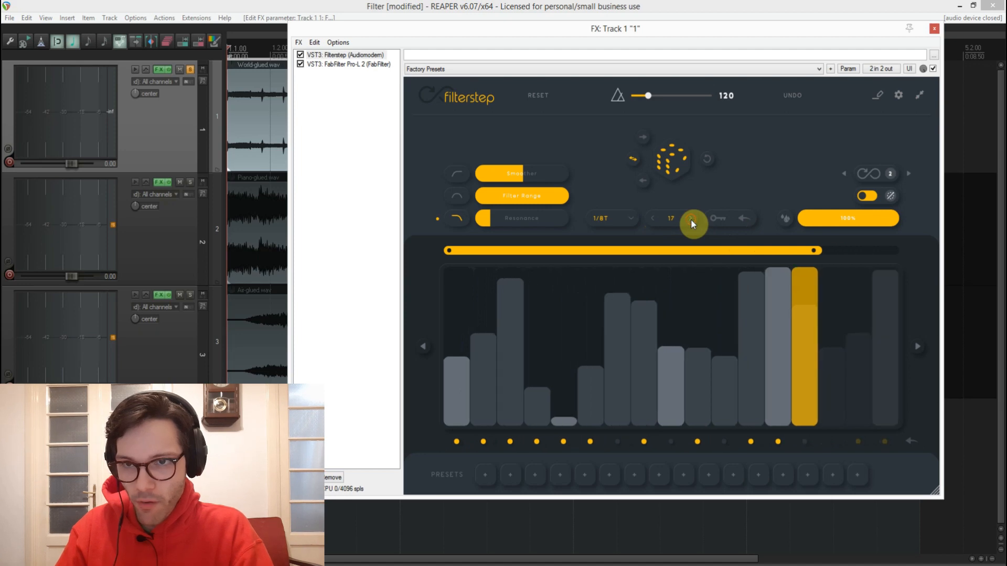
{"action": "left_click", "coordinate": [653, 215]}
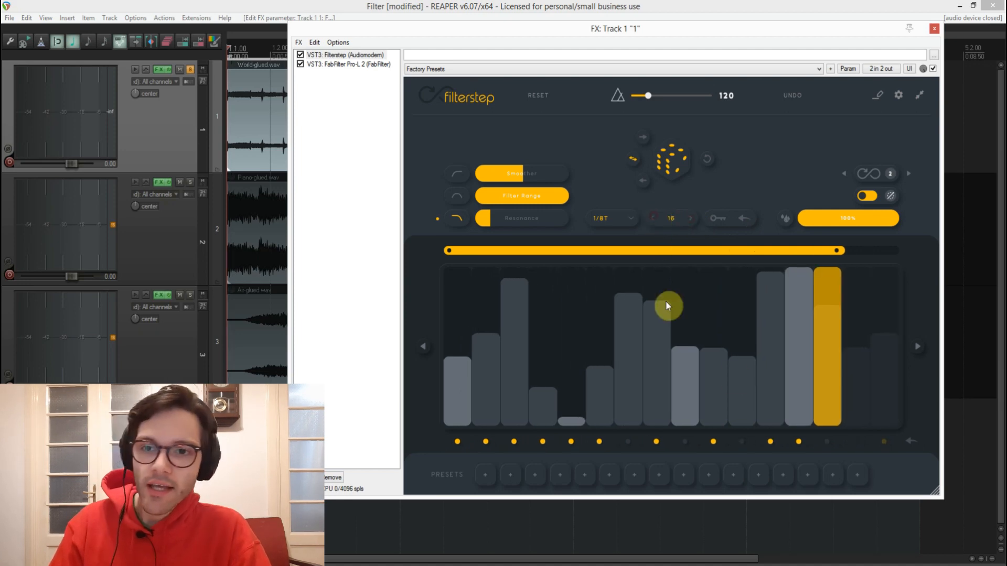
- Audition the loop with the dry/wet mix at 57% and return the mix to 100%
{"action": "left_click_drag", "start_coordinate": [886, 225], "coordinate": [855, 220]}
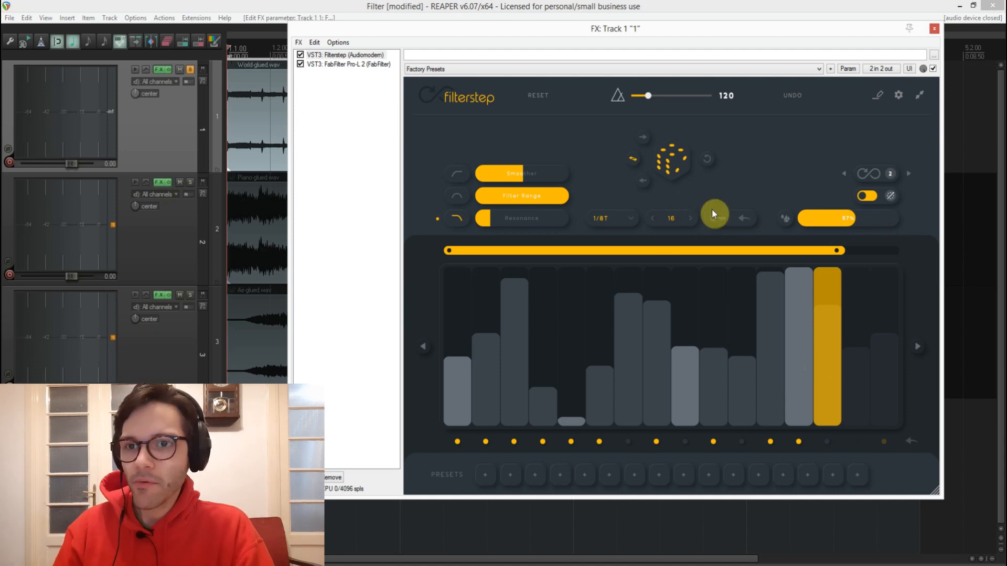
{"action": "key", "text": "space"}
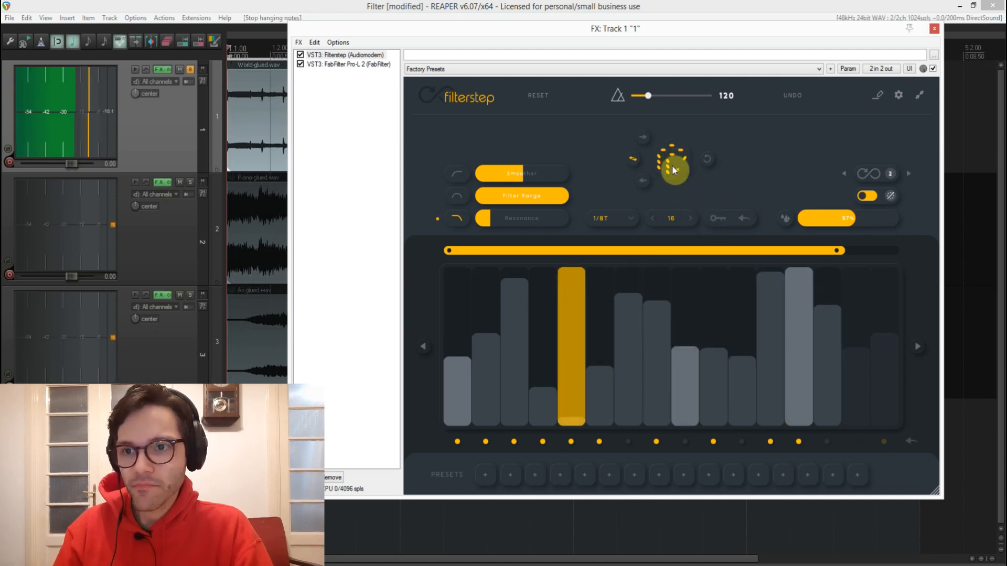
{"action": "key", "text": "space"}
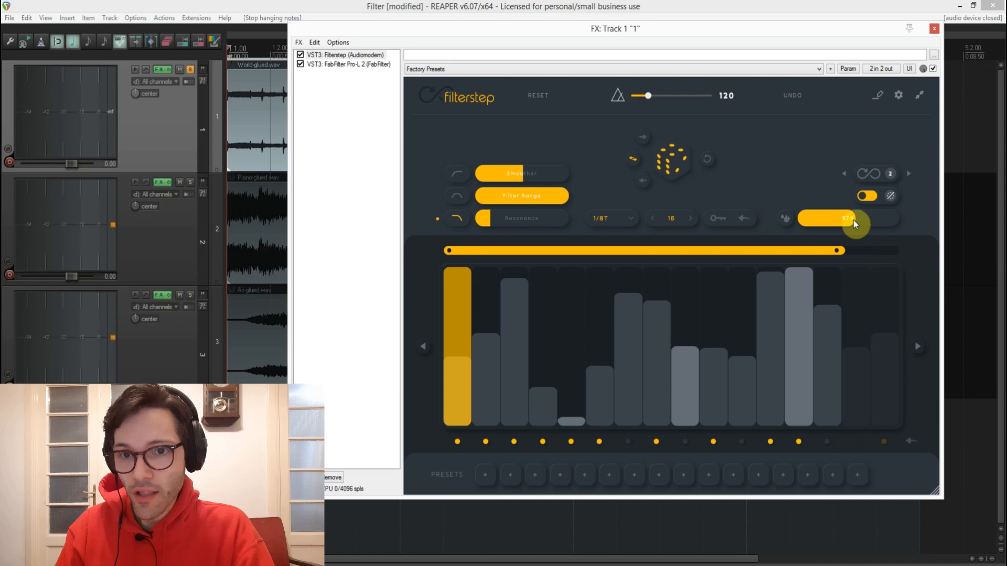
{"action": "left_click_drag", "start_coordinate": [850, 219], "coordinate": [866, 218]}
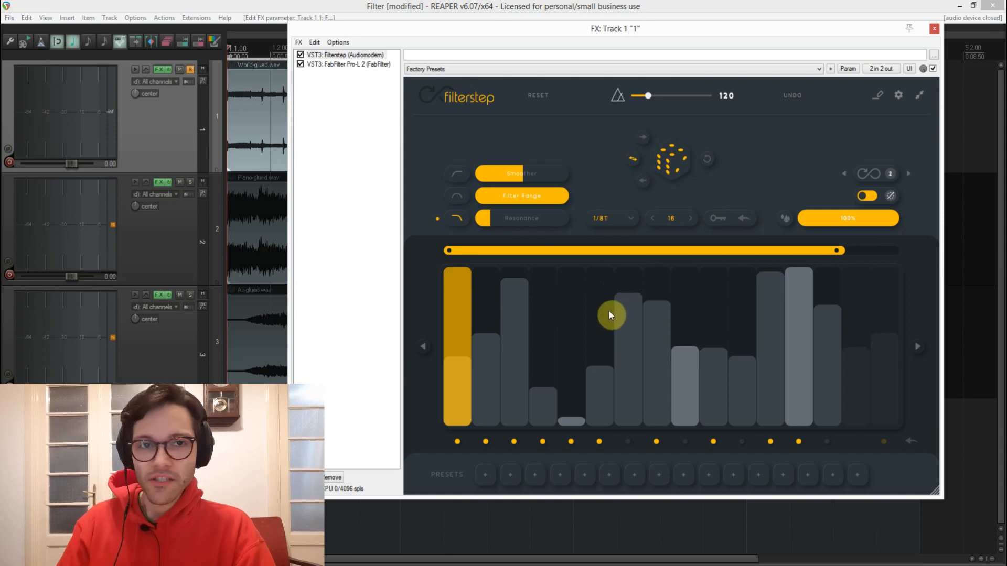
- Play the loop with the step rate at 1/4 and lower the dry/wet mix to about half
{"action": "key", "text": "space"}
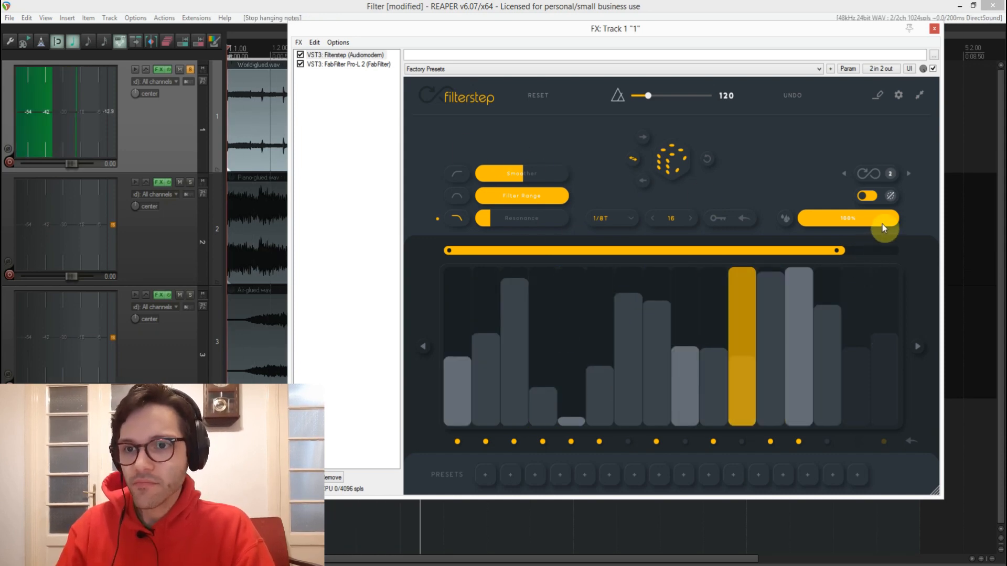
{"action": "left_click", "coordinate": [627, 219]}
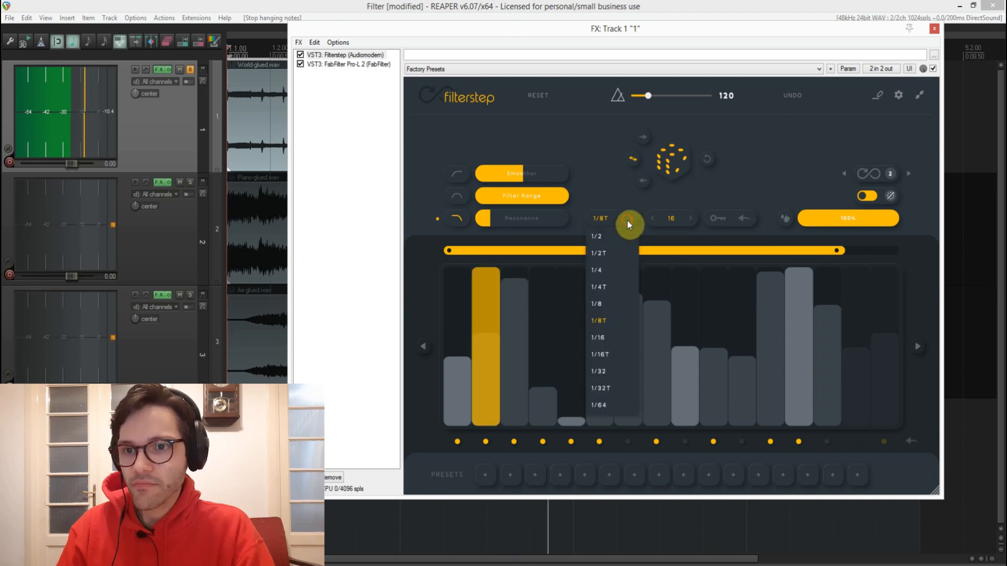
{"action": "left_click", "coordinate": [621, 271]}
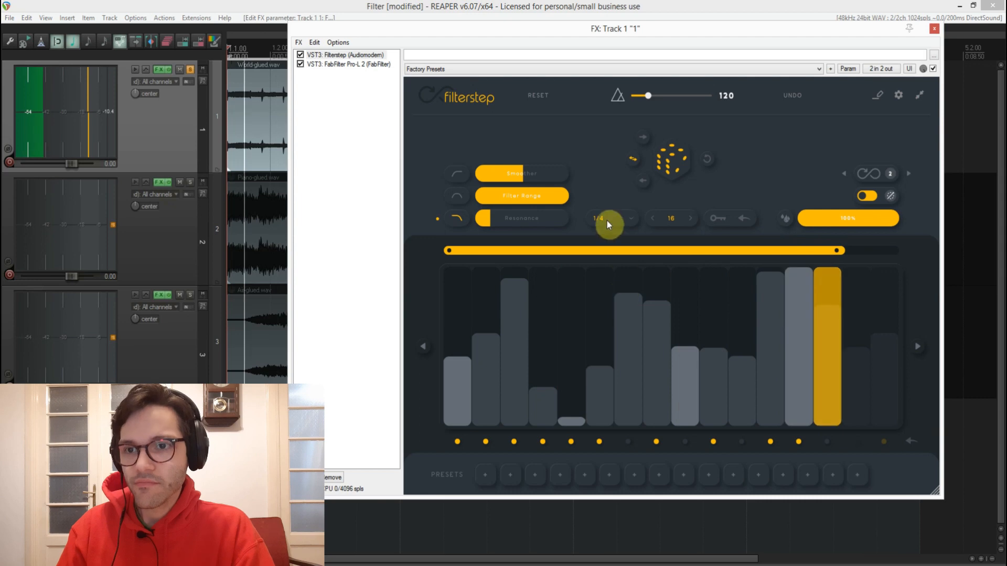
{"action": "left_click_drag", "start_coordinate": [889, 221], "coordinate": [848, 221]}
- Set the step rate to 1/32 and the dry/wet mix to 100% during playback
{"action": "left_click", "coordinate": [637, 215]}
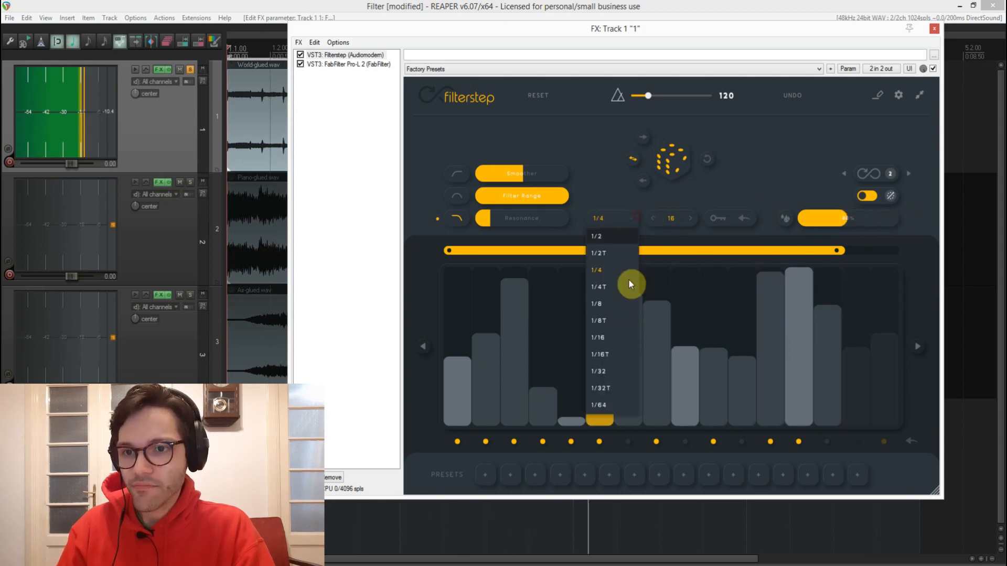
{"action": "left_click", "coordinate": [611, 376]}
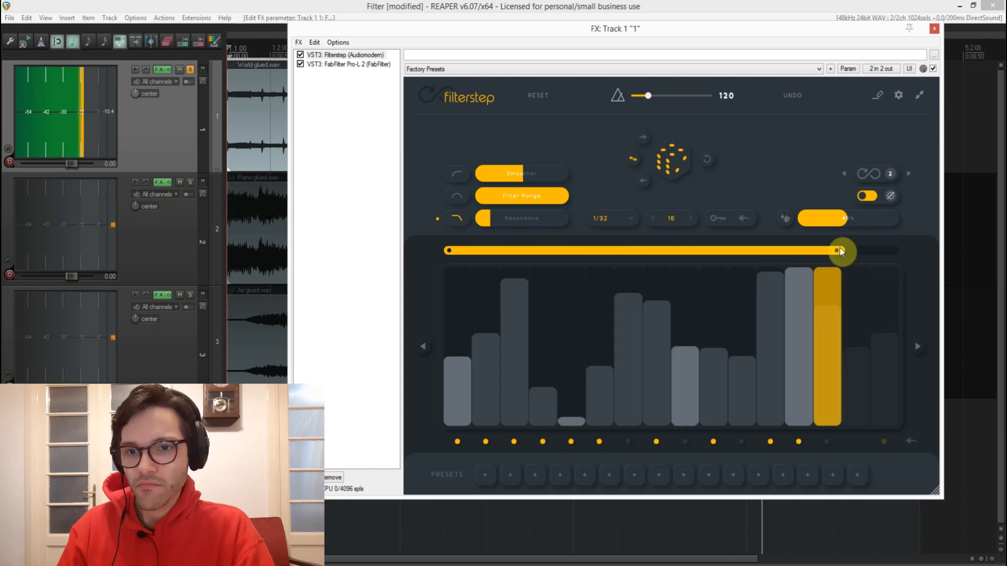
{"action": "left_click_drag", "start_coordinate": [841, 222], "coordinate": [926, 223]}
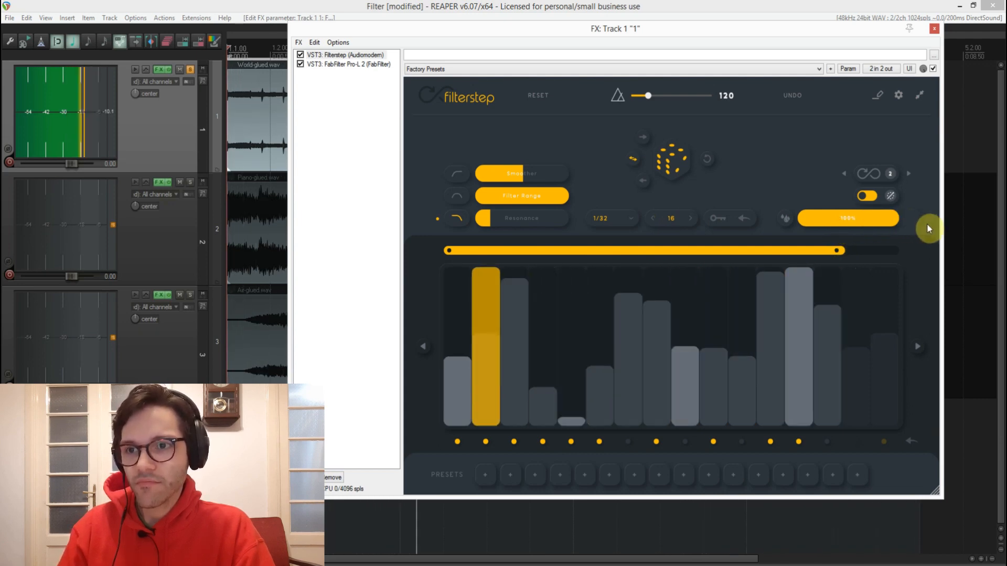
- Switch the filter to band-pass with Resonance at maximum and Smoother at minimum
{"action": "left_click", "coordinate": [451, 198]}
{"action": "left_click_drag", "start_coordinate": [528, 217], "coordinate": [646, 234]}
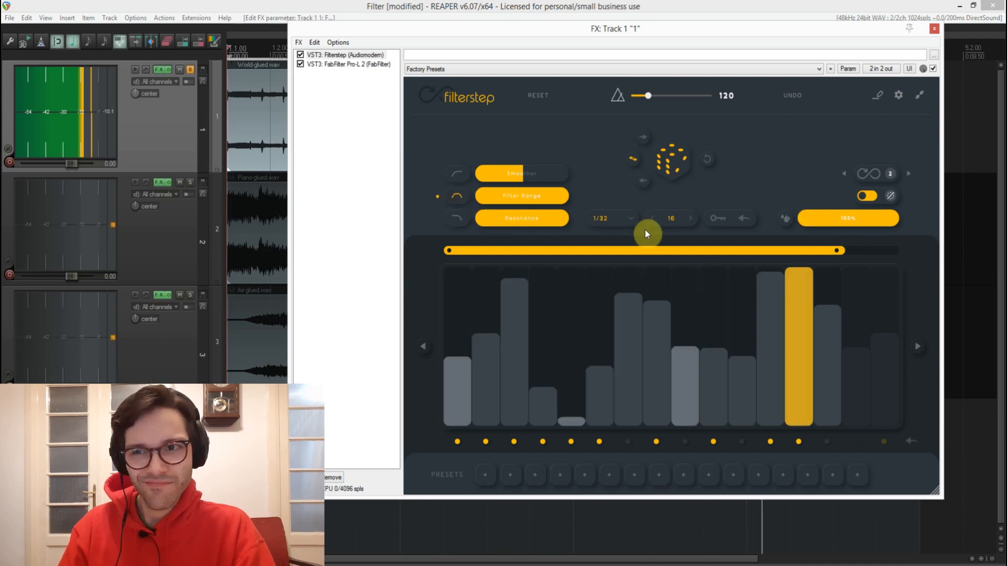
{"action": "left_click_drag", "start_coordinate": [515, 168], "coordinate": [470, 319]}
- Randomize the heights of the filter sequence steps while the loop plays
{"action": "left_click", "coordinate": [674, 166]}
{"action": "left_click", "coordinate": [480, 460]}
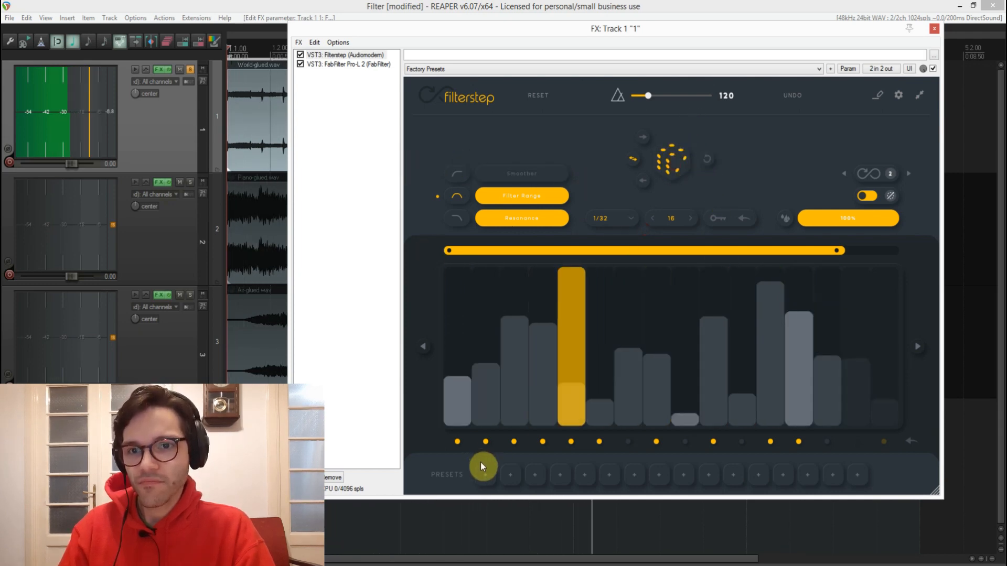
- Lower the World track's dry/wet mix to 37%, stop playback and close its effects window
{"action": "left_click_drag", "start_coordinate": [888, 220], "coordinate": [836, 225]}
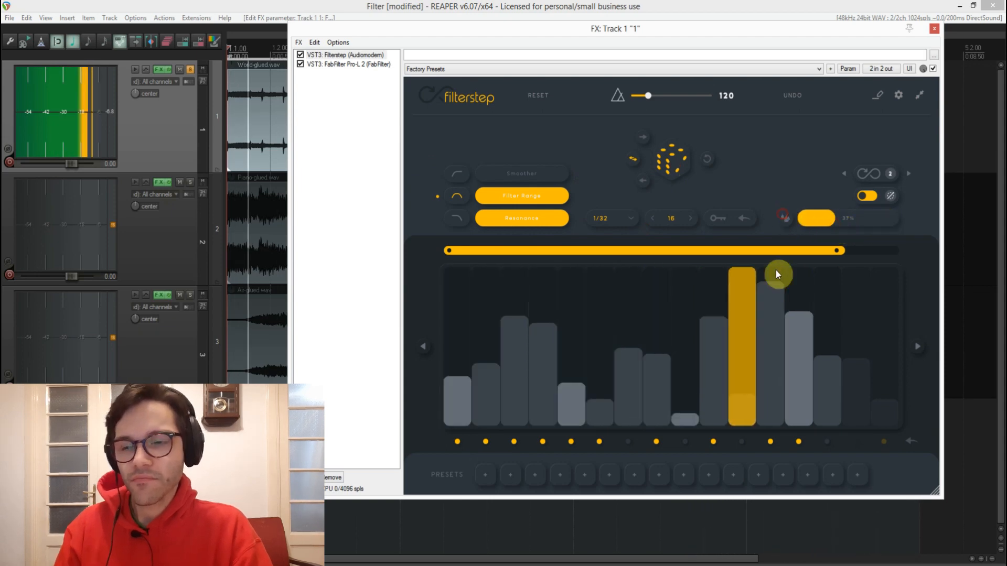
{"action": "key", "text": "space"}
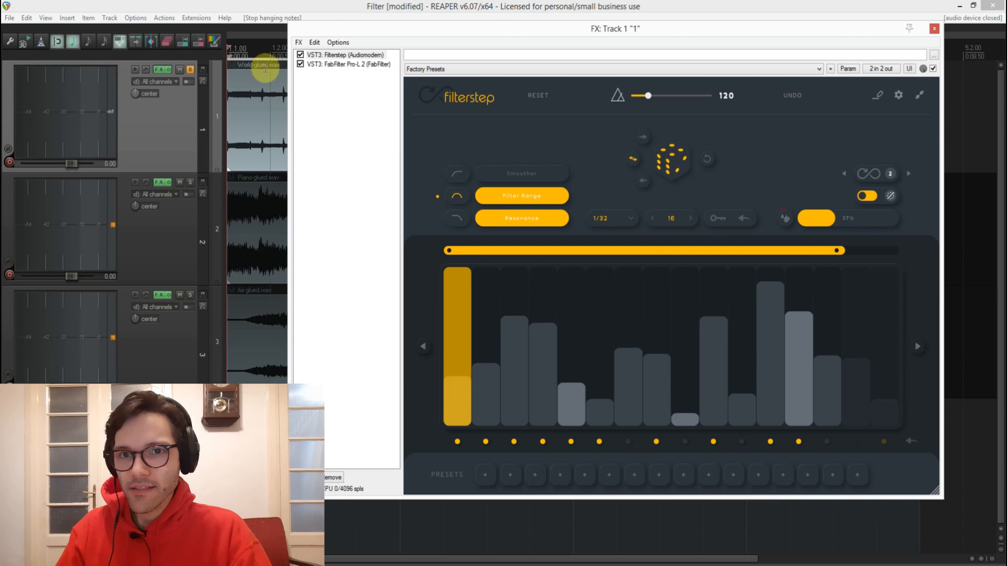
{"action": "left_click", "coordinate": [935, 28]}
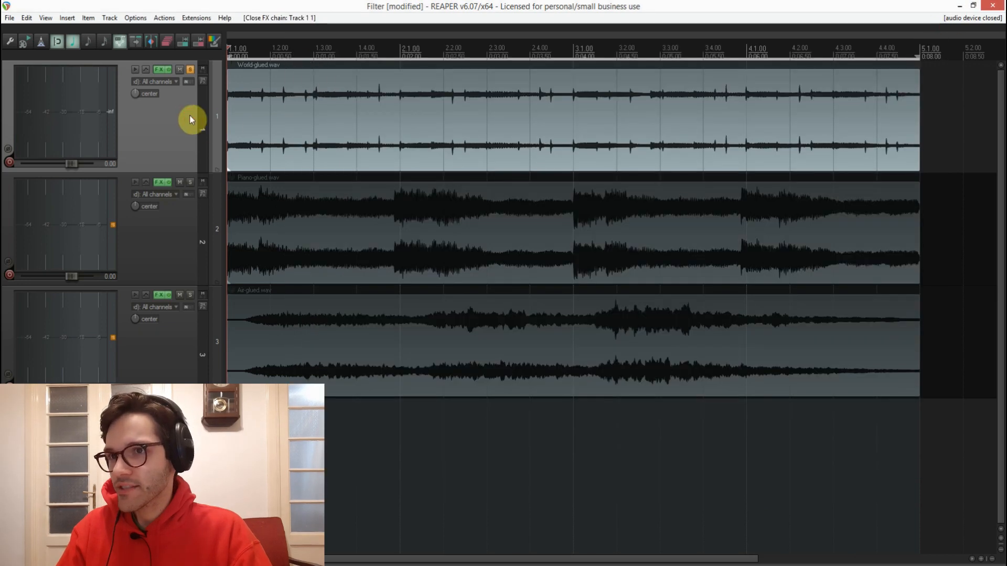
- Bypass the Piano track's effects with the World track muted and briefly start playback
{"action": "left_click", "coordinate": [181, 69]}
{"action": "left_click", "coordinate": [191, 214]}
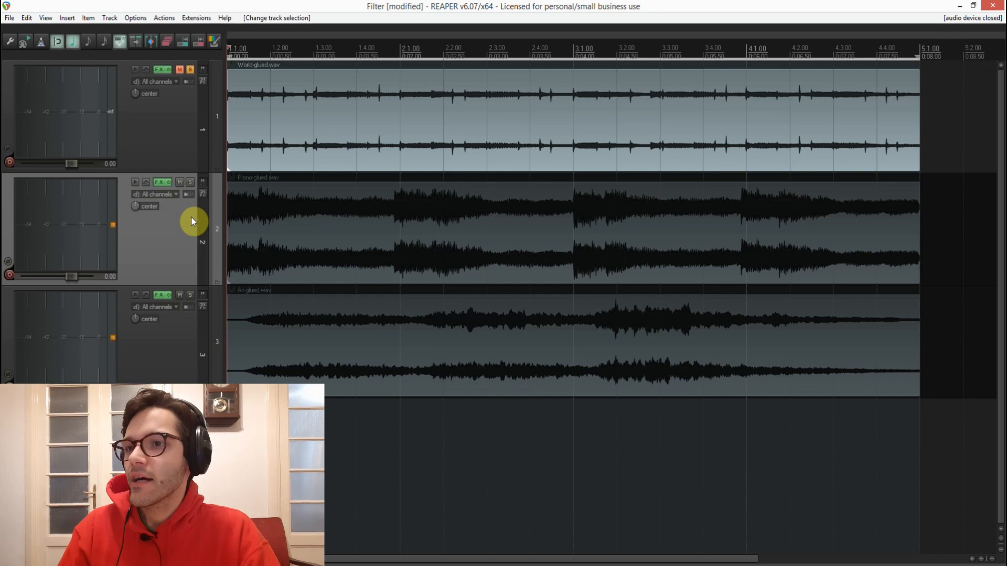
{"action": "left_click", "coordinate": [168, 183]}
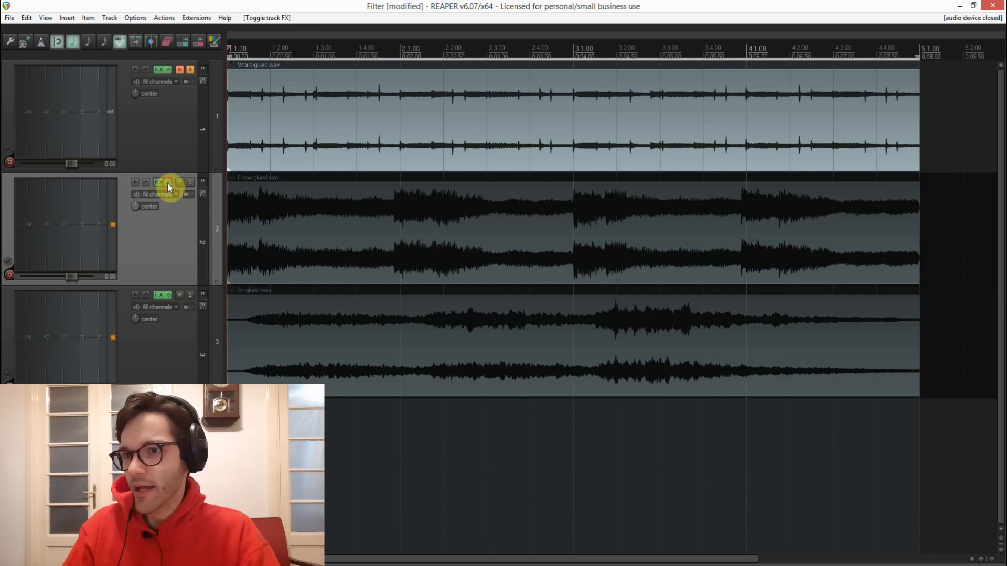
{"action": "key", "text": "space"}
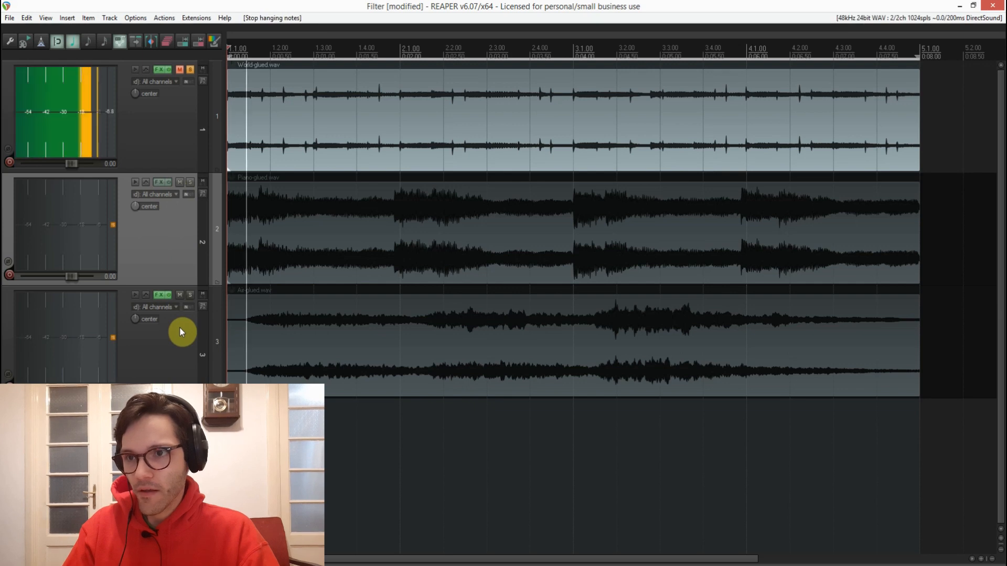
{"action": "key", "text": "space"}
- Clear the World track's mute and solo, solo the Piano track and play it dry
{"action": "left_click", "coordinate": [164, 133]}
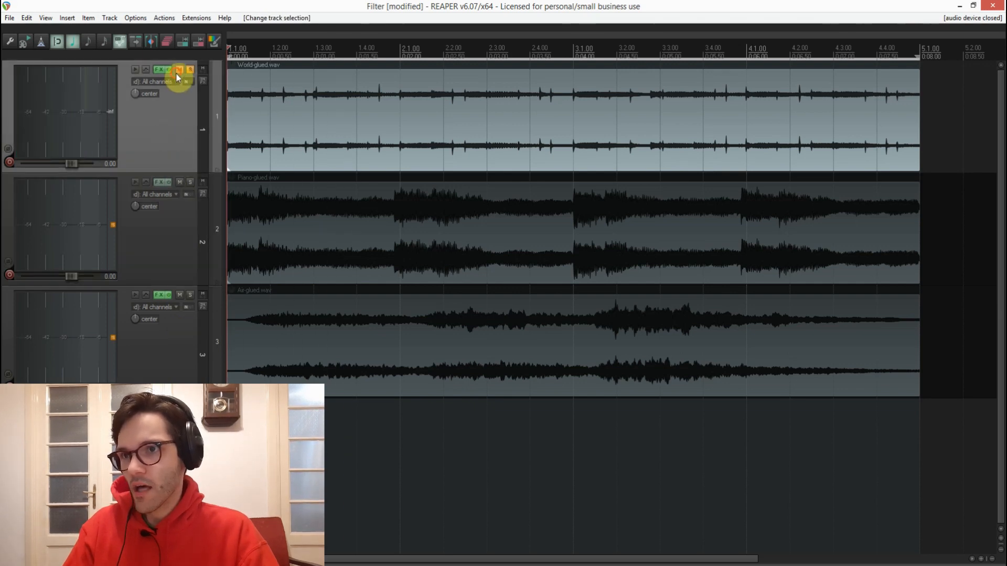
{"action": "key", "text": "ctrl+a"}
{"action": "left_click", "coordinate": [164, 255]}
{"action": "left_click", "coordinate": [190, 183]}
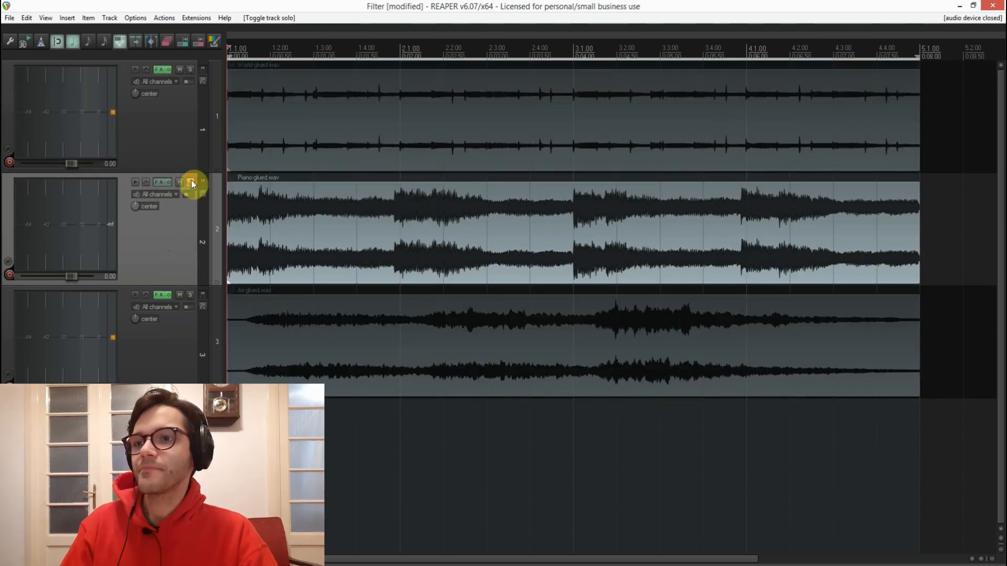
{"action": "key", "text": "space"}
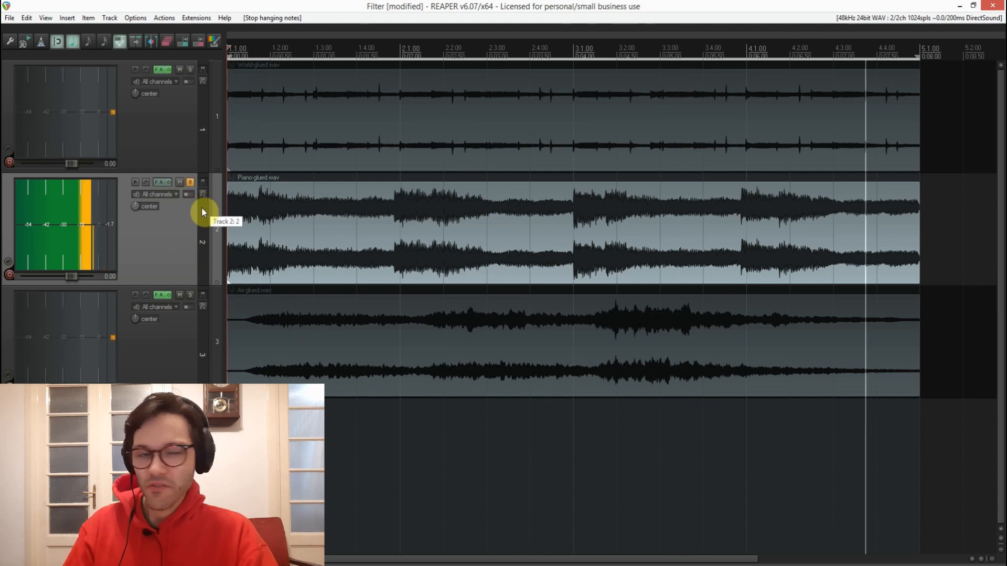
{"action": "key", "text": "space"}
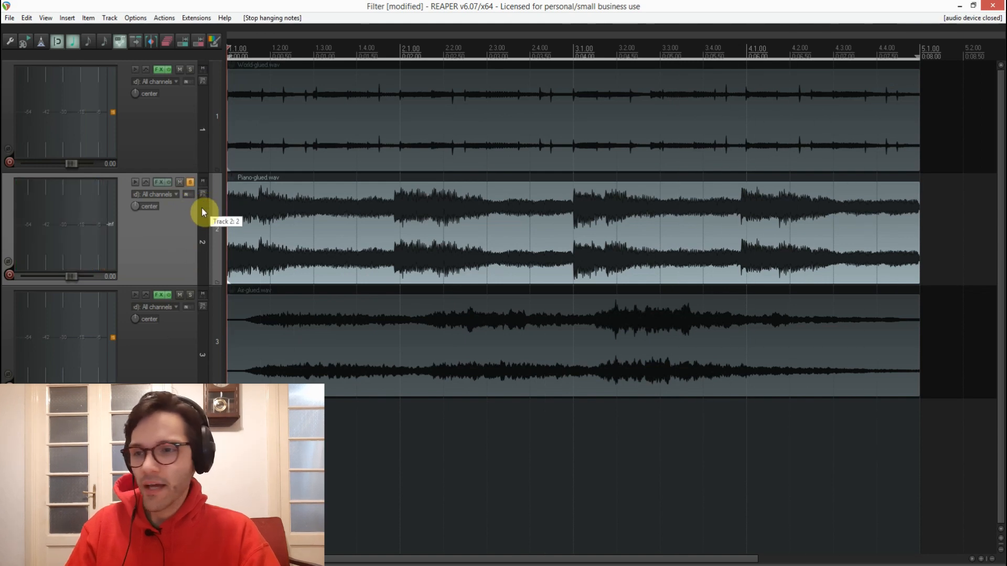
- Re-enable the Piano track's effects and play it filtered with its Filterstep window open
{"action": "left_click", "coordinate": [167, 184]}
{"action": "left_click", "coordinate": [167, 227]}
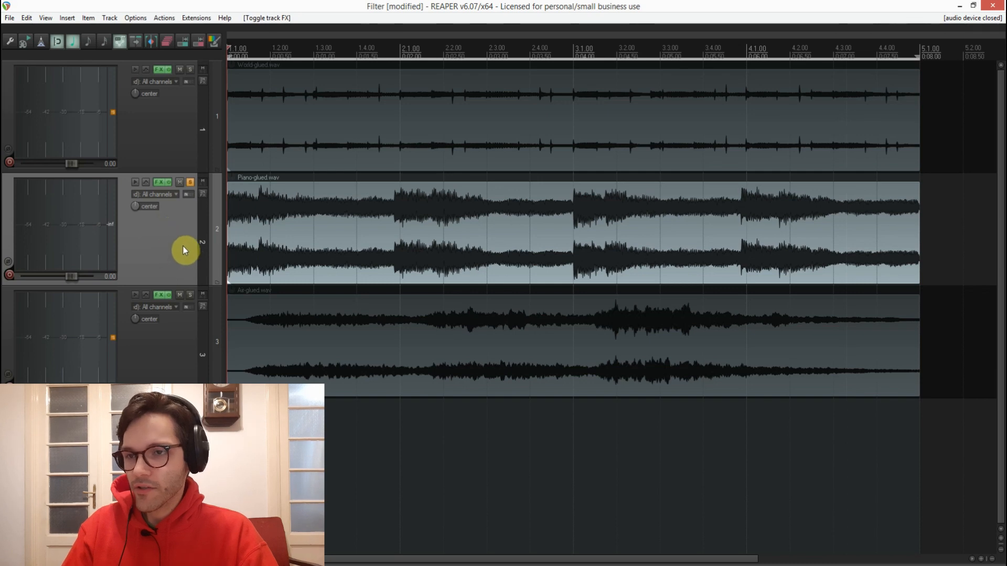
{"action": "key", "text": "space"}
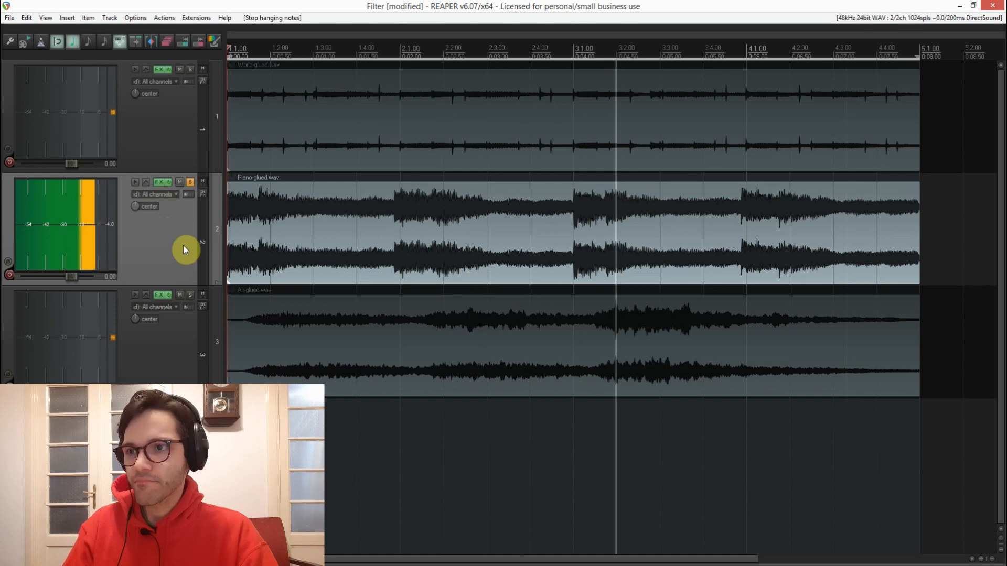
{"action": "left_click", "coordinate": [160, 182]}
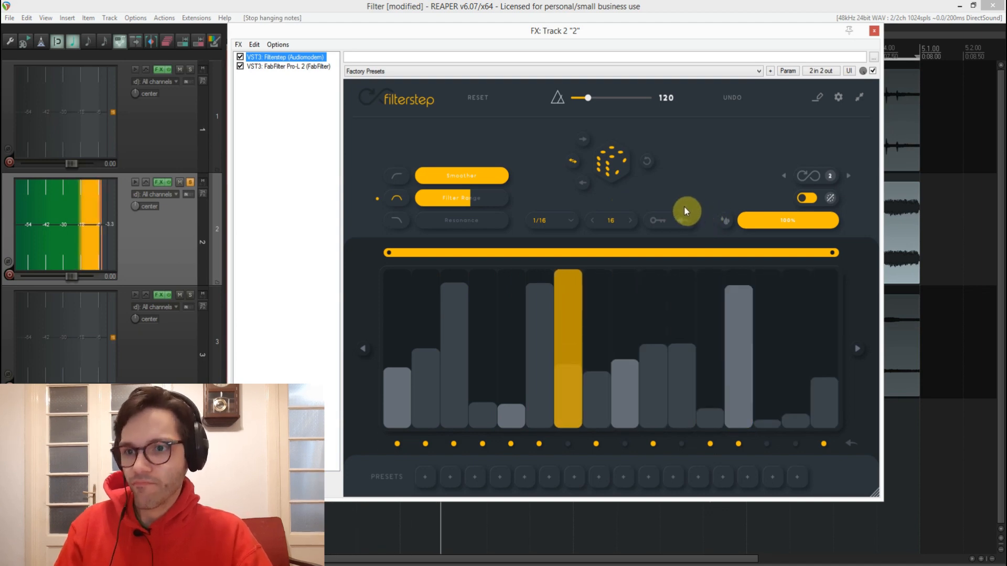
{"action": "key", "text": "space"}
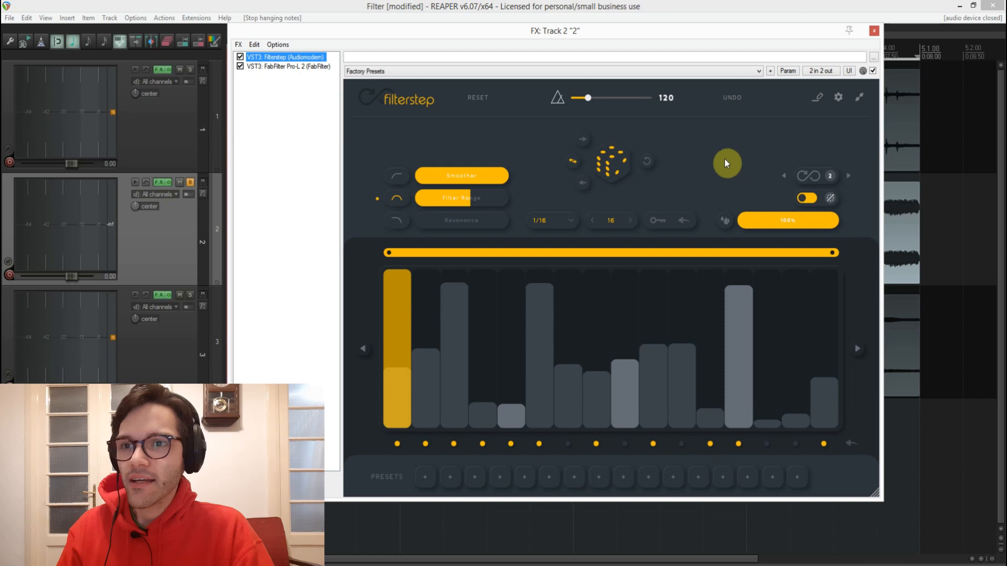
- Set the Piano filter's dry/wet mix to about 55% and its step rate to 1/32 during playback
{"action": "left_click_drag", "start_coordinate": [502, 33], "coordinate": [521, 61]}
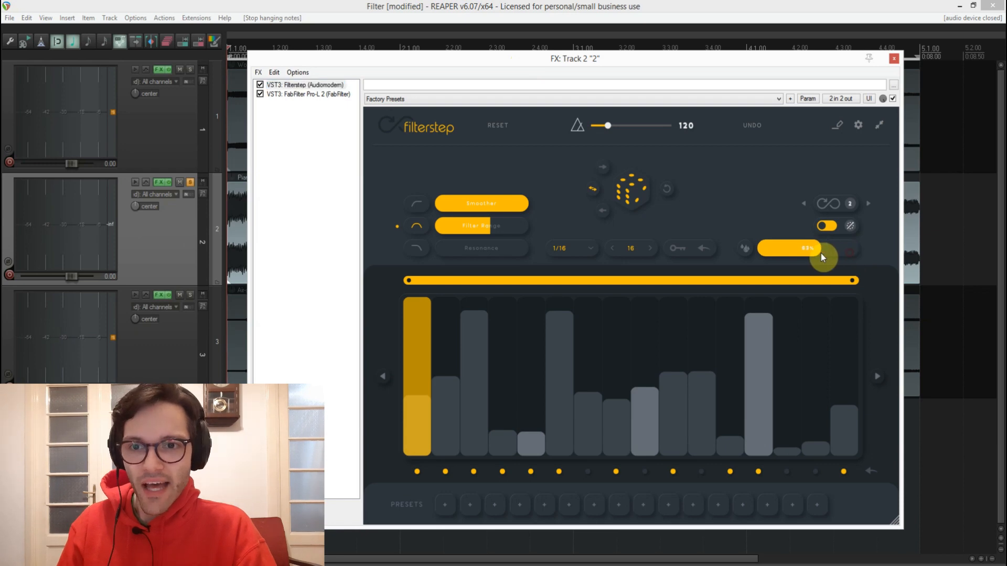
{"action": "left_click_drag", "start_coordinate": [814, 254], "coordinate": [813, 254]}
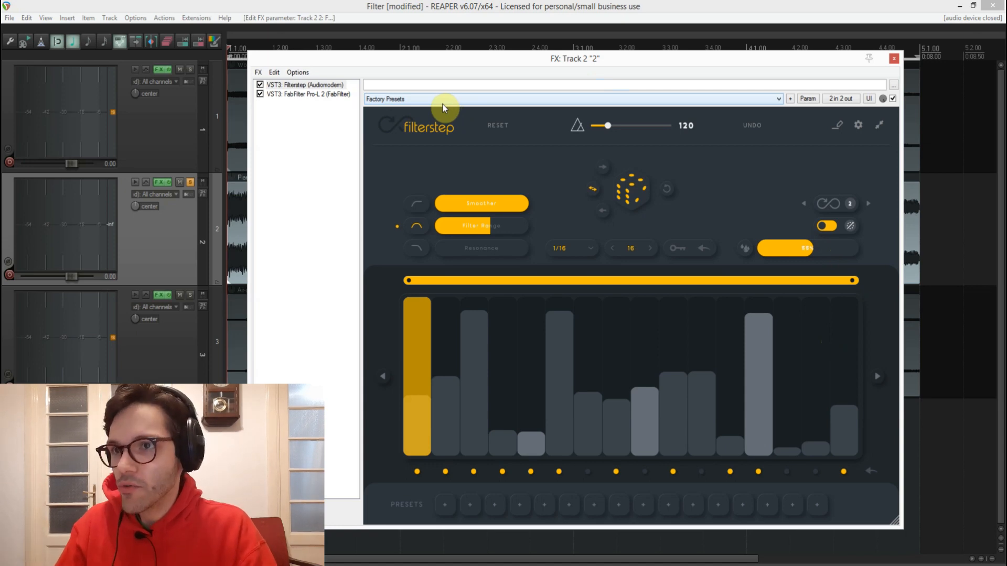
{"action": "key", "text": "space"}
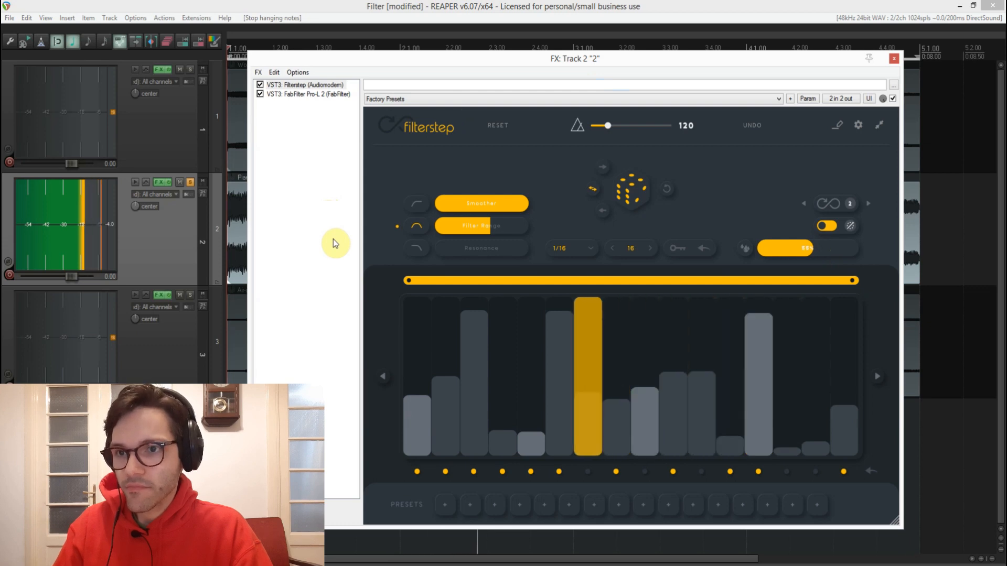
{"action": "left_click", "coordinate": [591, 253]}
{"action": "left_click", "coordinate": [576, 399]}
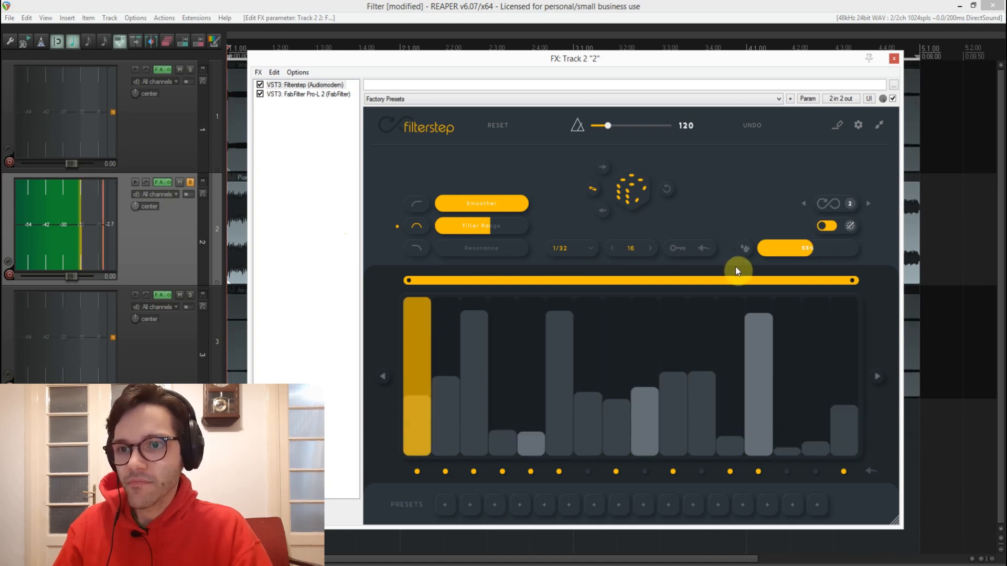
- Compare dry/wet mixes of about 37% and 64% on the Piano loop, keeping Resonance at minimum and Smoother at maximum
{"action": "left_click", "coordinate": [792, 245]}
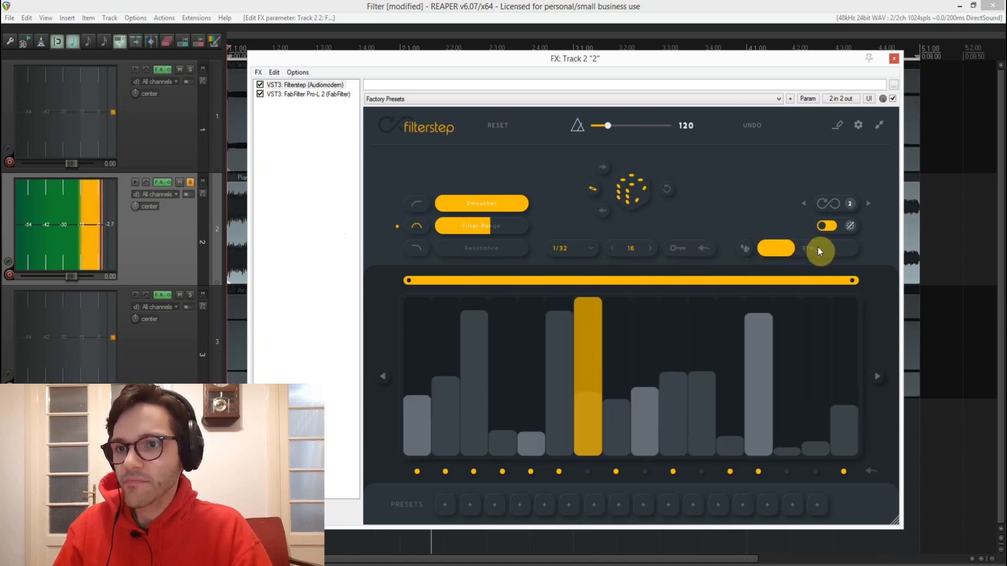
{"action": "left_click", "coordinate": [820, 249]}
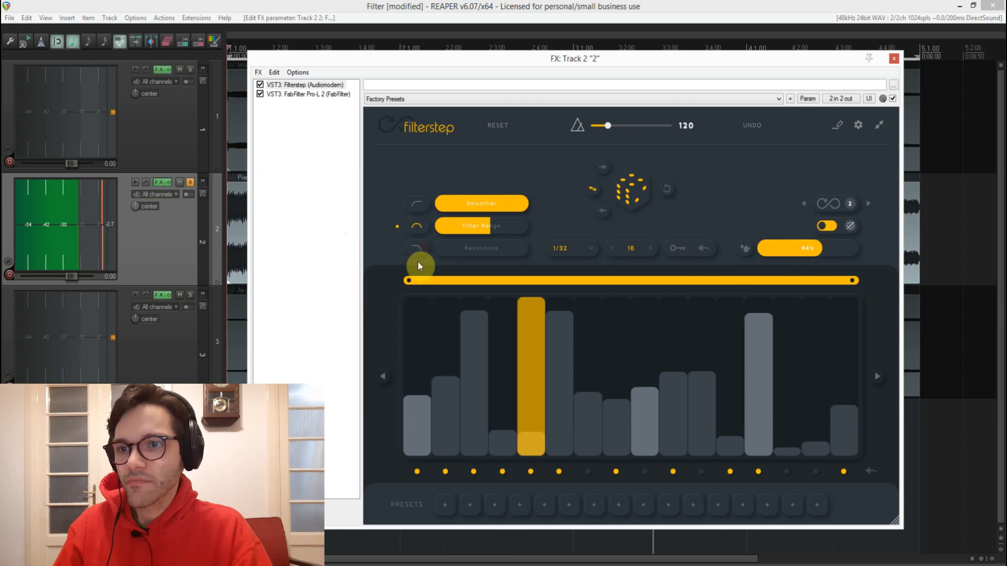
{"action": "left_click_drag", "start_coordinate": [464, 254], "coordinate": [360, 297]}
{"action": "left_click", "coordinate": [504, 200]}
{"action": "left_click_drag", "start_coordinate": [461, 201], "coordinate": [584, 213]}
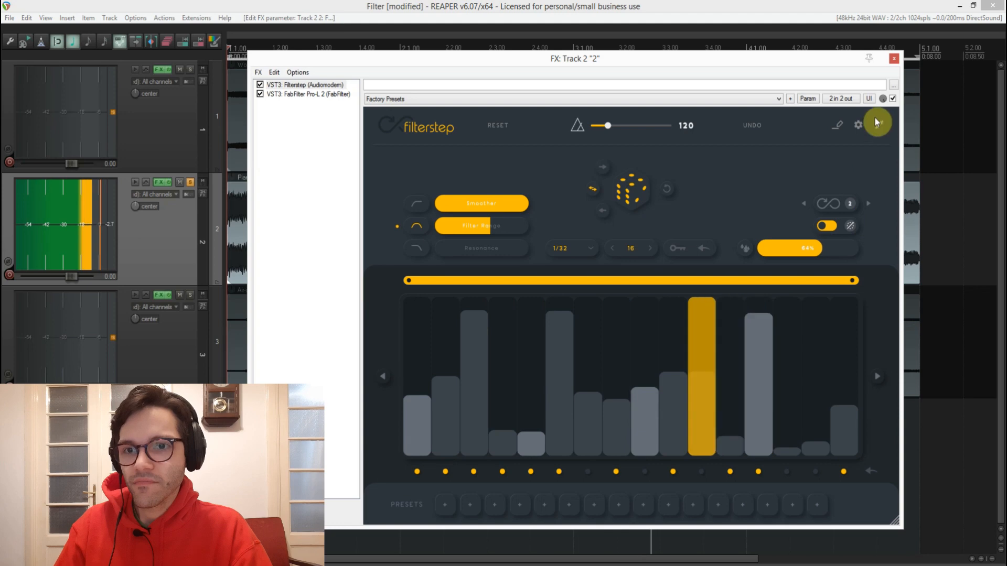
- Lengthen the Piano filter sequence to 18 steps and, after comparing mix levels, set the dry/wet mix to about 25%
{"action": "left_click_drag", "start_coordinate": [844, 243], "coordinate": [728, 250]}
{"action": "left_click", "coordinate": [650, 248]}
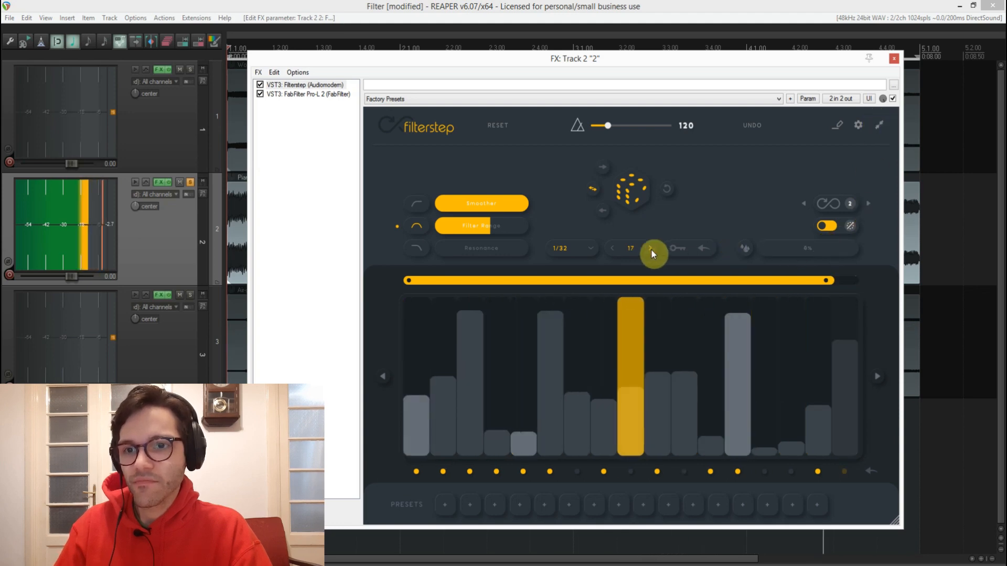
{"action": "left_click", "coordinate": [650, 248]}
{"action": "left_click_drag", "start_coordinate": [808, 250], "coordinate": [817, 249]}
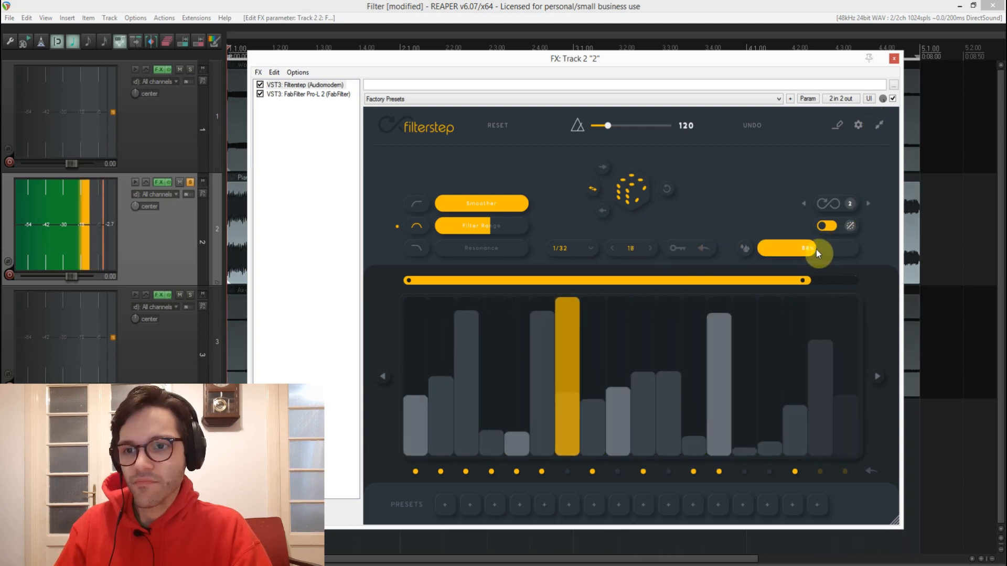
{"action": "key", "text": "space"}
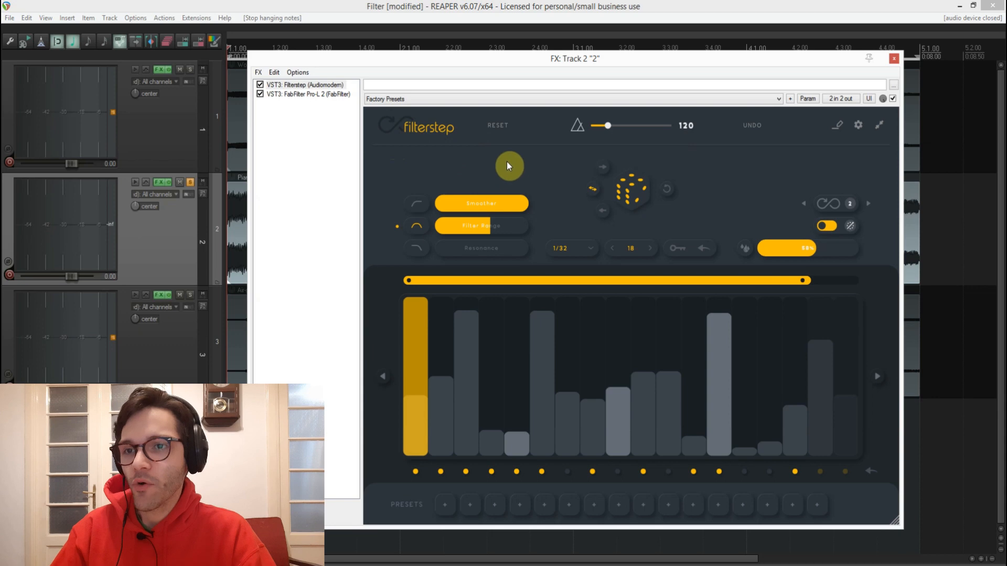
{"action": "left_click_drag", "start_coordinate": [800, 253], "coordinate": [783, 248]}
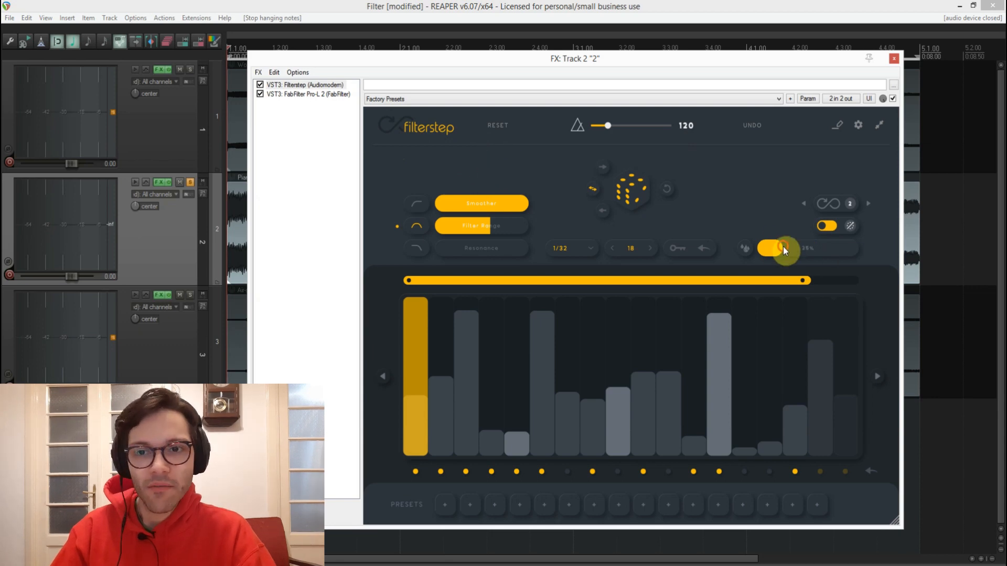
- Examine the list of MIDI CC mappings in the Filterstep settings and close it
{"action": "left_click", "coordinate": [852, 132]}
{"action": "scroll", "coordinate": [825, 396], "scroll_direction": "down", "scroll_amount": 4}
{"action": "scroll", "coordinate": [823, 396], "scroll_direction": "up", "scroll_amount": 4}
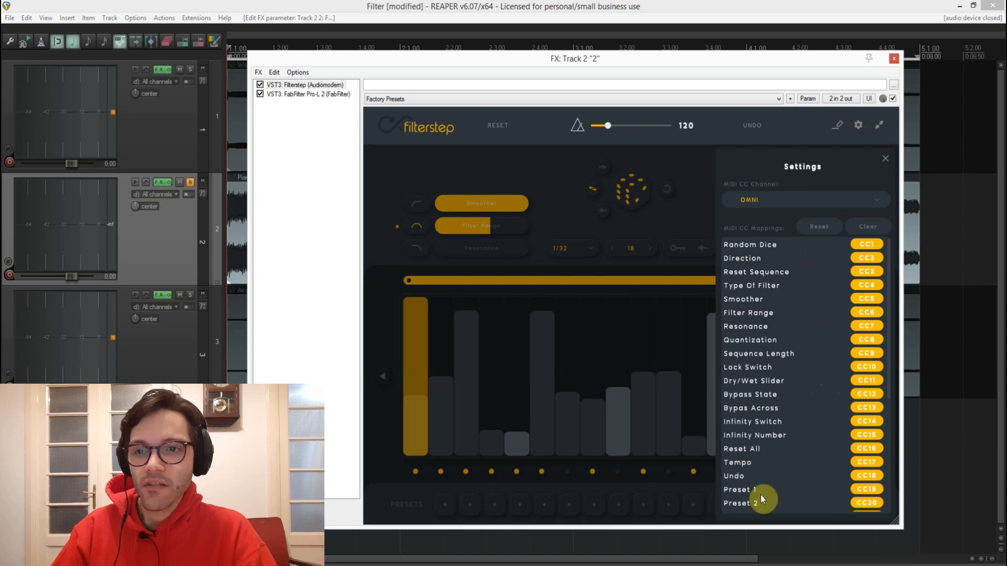
{"action": "left_click", "coordinate": [686, 216]}
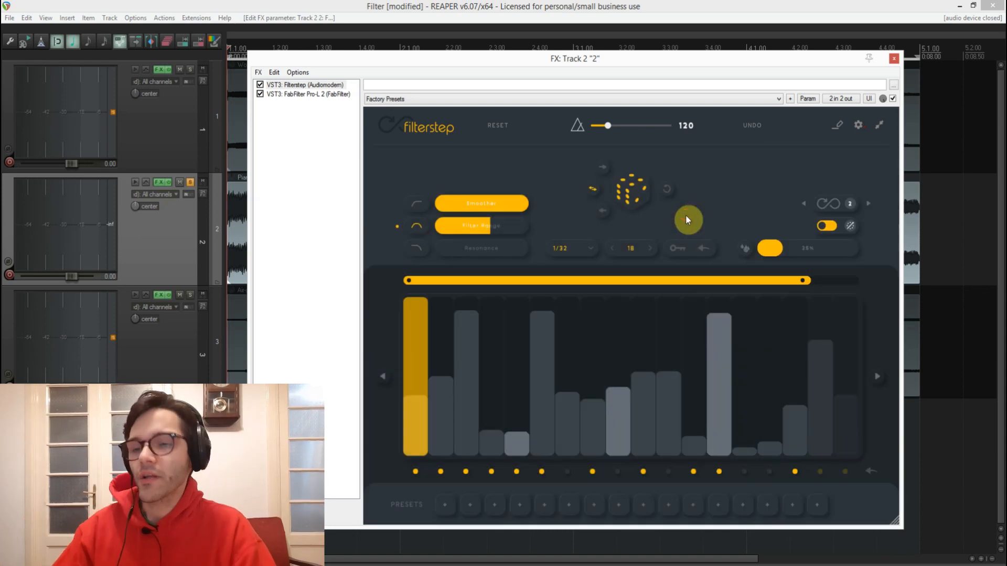
- Close the Piano track's effects window and leave the track neither soloed nor muted
{"action": "left_click", "coordinate": [151, 222]}
{"action": "left_click", "coordinate": [189, 182]}
{"action": "left_click", "coordinate": [894, 58]}
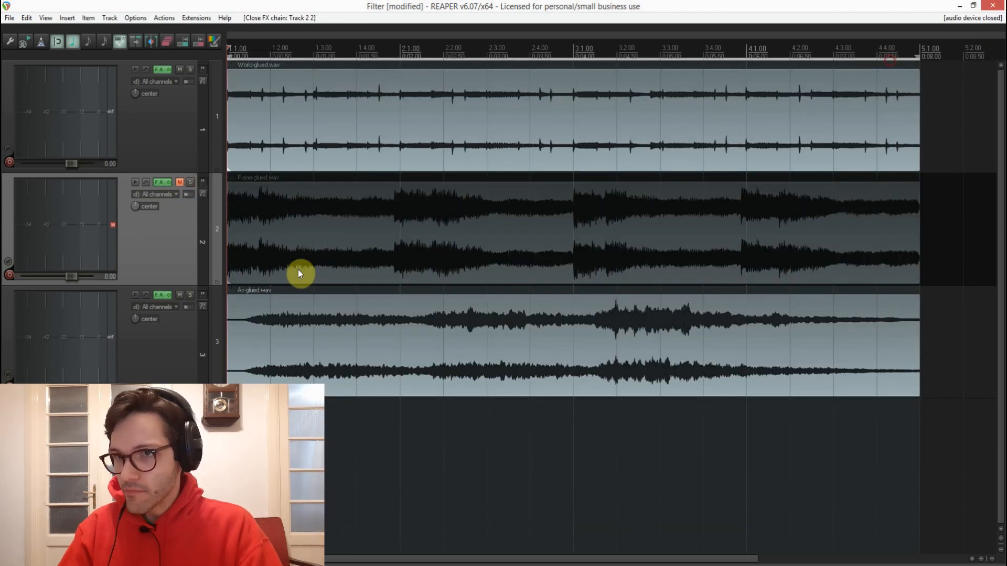
{"action": "left_click", "coordinate": [179, 183]}
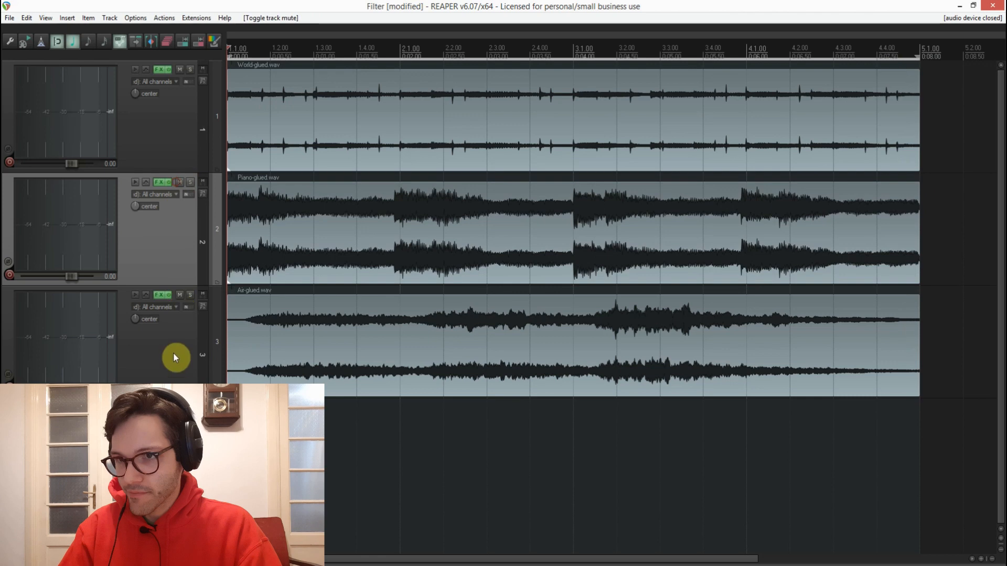
- Bypass the Air track's effects, solo the track and play it dry
{"action": "left_click", "coordinate": [173, 358]}
{"action": "left_click", "coordinate": [169, 294]}
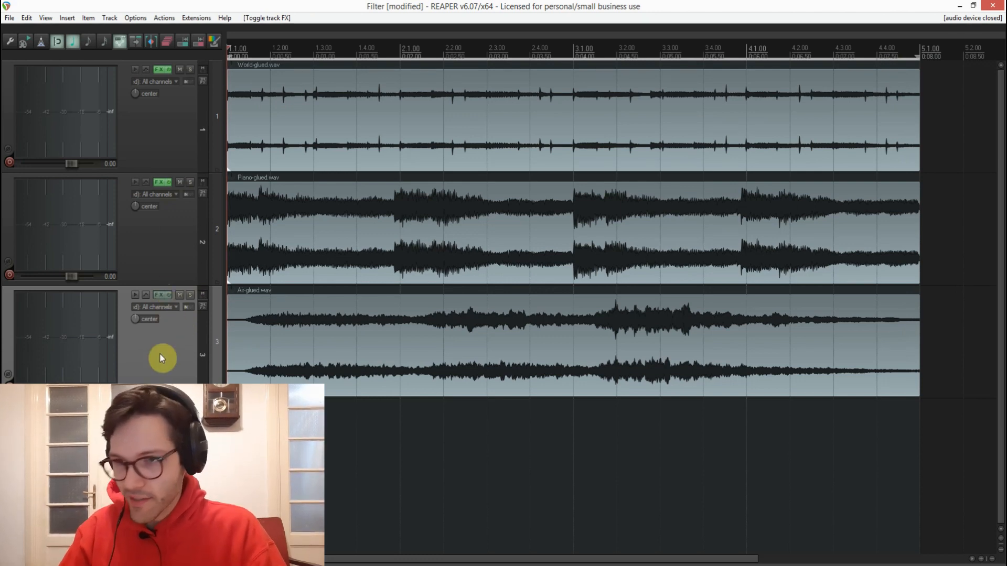
{"action": "key", "text": "space"}
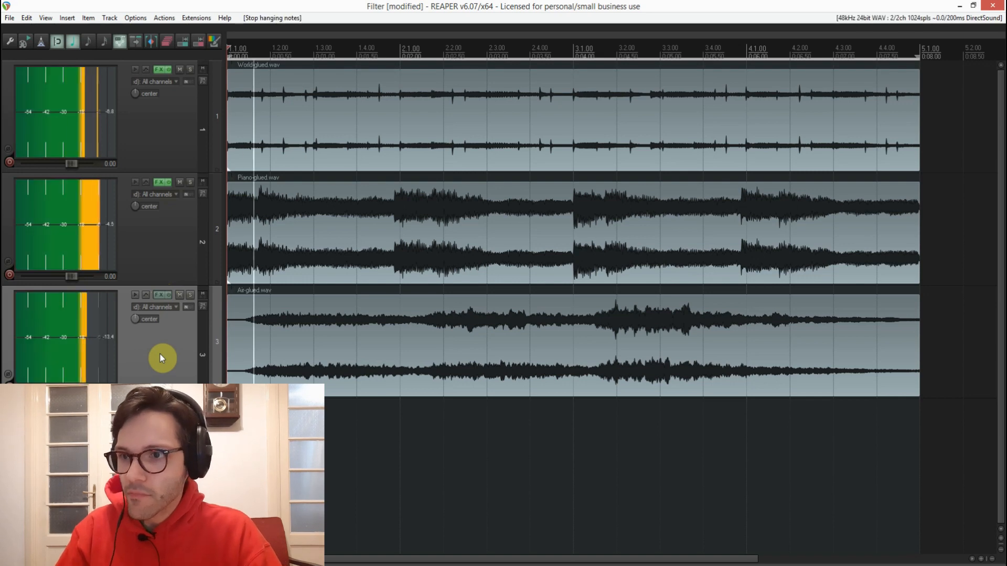
{"action": "key", "text": "space"}
{"action": "left_click", "coordinate": [190, 294]}
{"action": "key", "text": "space"}
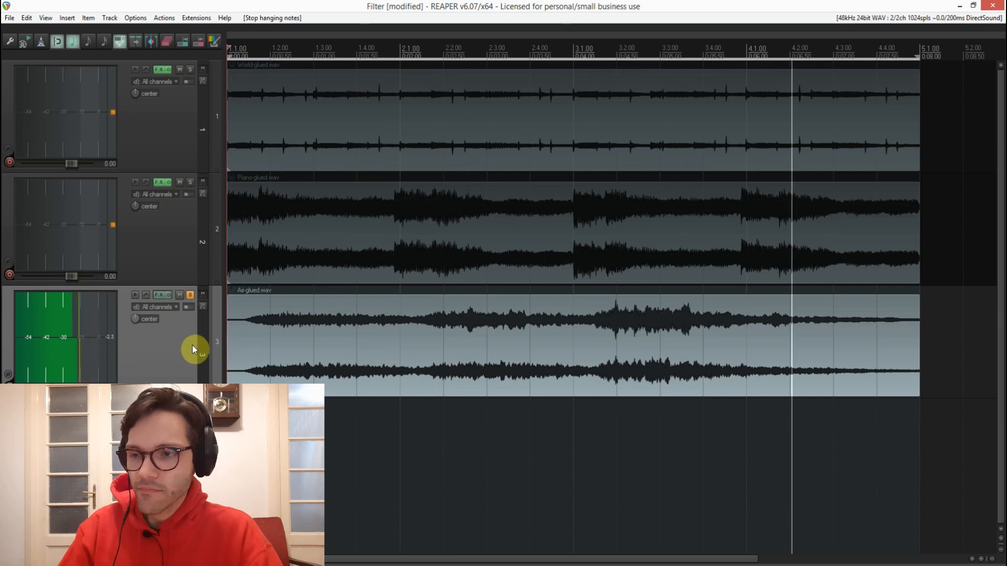
{"action": "key", "text": "space"}
- Play the soloed Air track with its effects re-enabled and open its Filterstep window
{"action": "left_click", "coordinate": [169, 296]}
{"action": "left_click", "coordinate": [169, 297]}
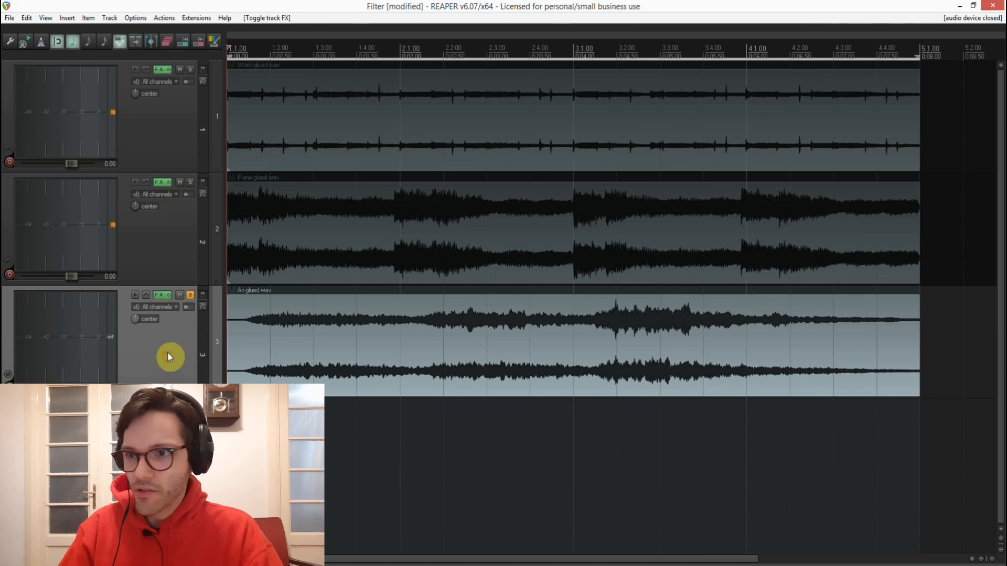
{"action": "key", "text": "space"}
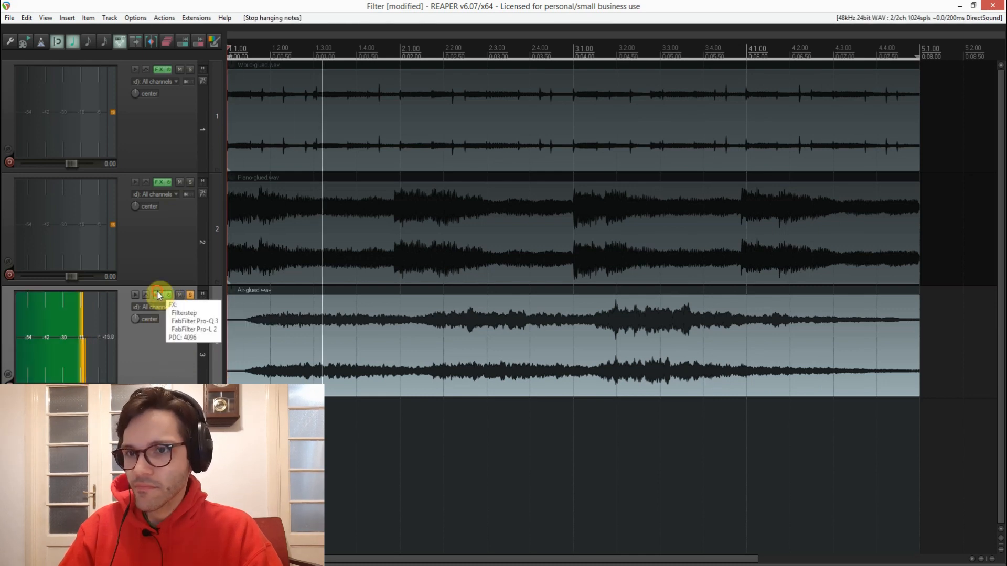
{"action": "left_click", "coordinate": [158, 295]}
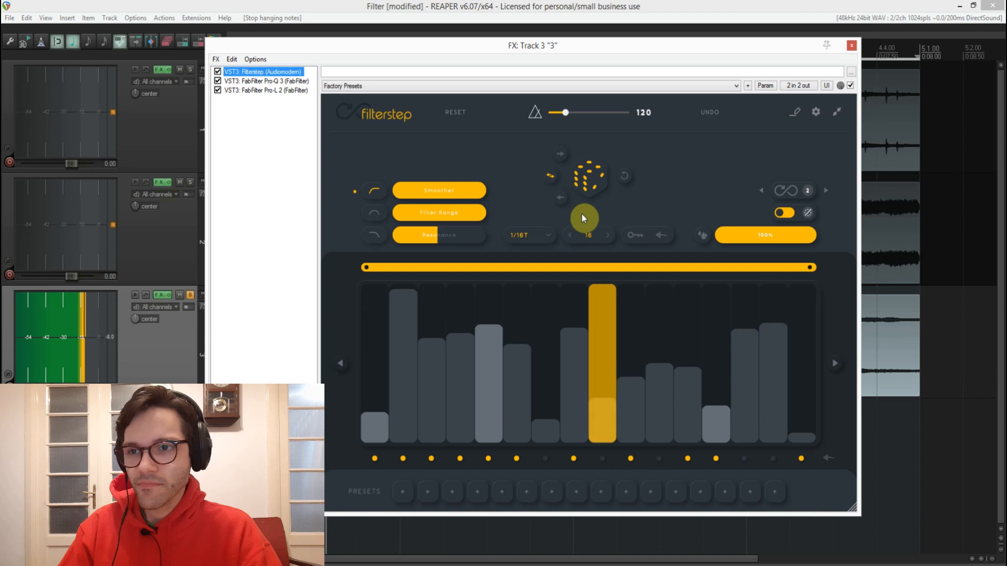
- Switch Filterstep to the band-pass filter, with Resonance at minimum and Filter Range at maximum
{"action": "left_click", "coordinate": [378, 216]}
{"action": "left_click_drag", "start_coordinate": [432, 237], "coordinate": [312, 262]}
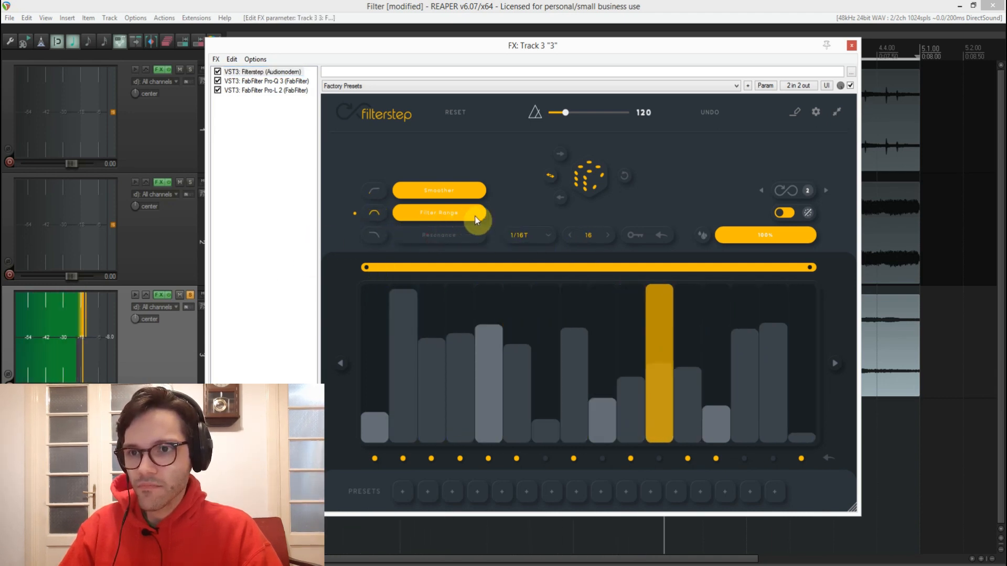
{"action": "left_click_drag", "start_coordinate": [475, 216], "coordinate": [525, 222]}
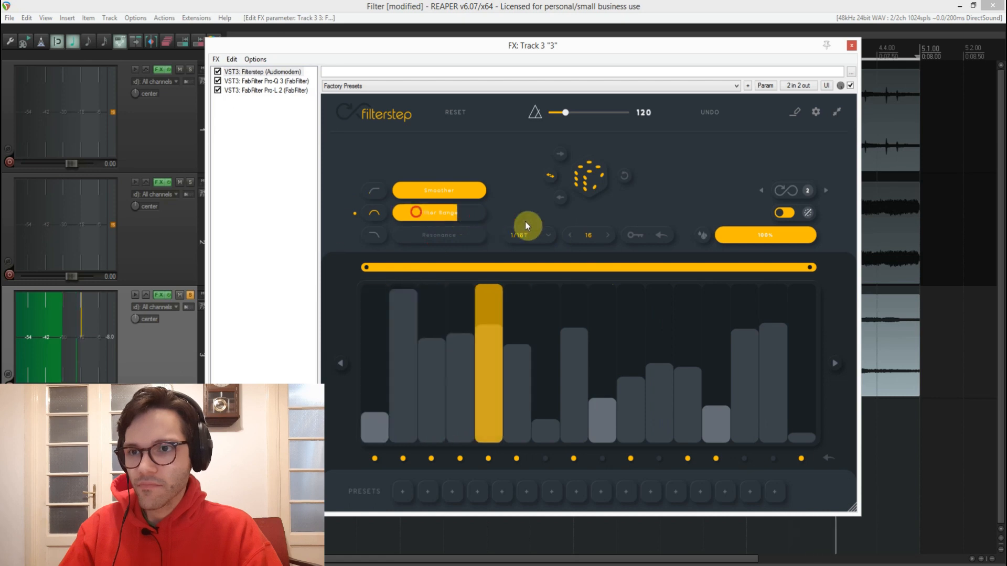
- Try lower Smoother amounts during playback and with the track stopped, returning Smoother to maximum
{"action": "left_click_drag", "start_coordinate": [471, 190], "coordinate": [423, 191]}
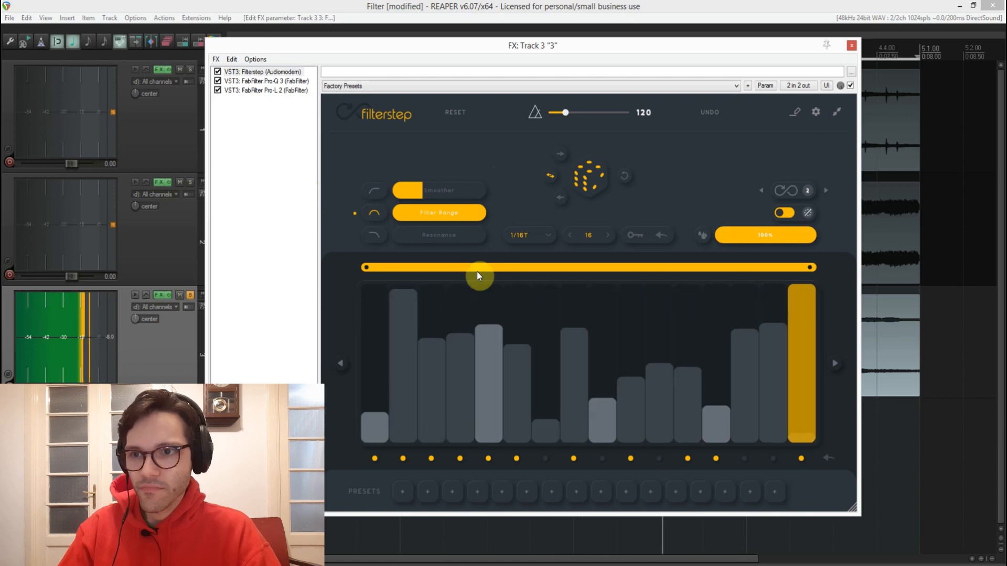
{"action": "left_click_drag", "start_coordinate": [410, 193], "coordinate": [578, 202]}
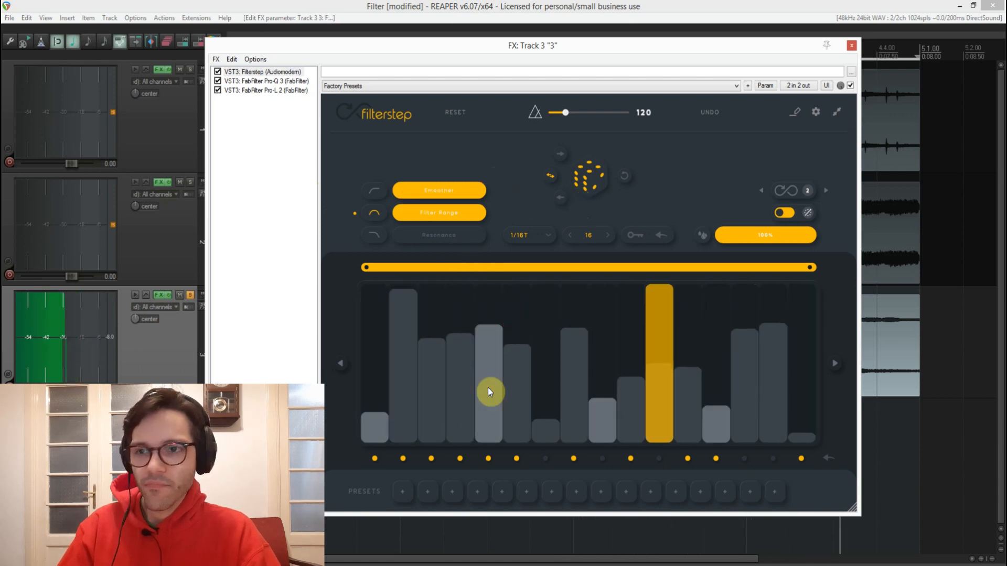
{"action": "key", "text": "space"}
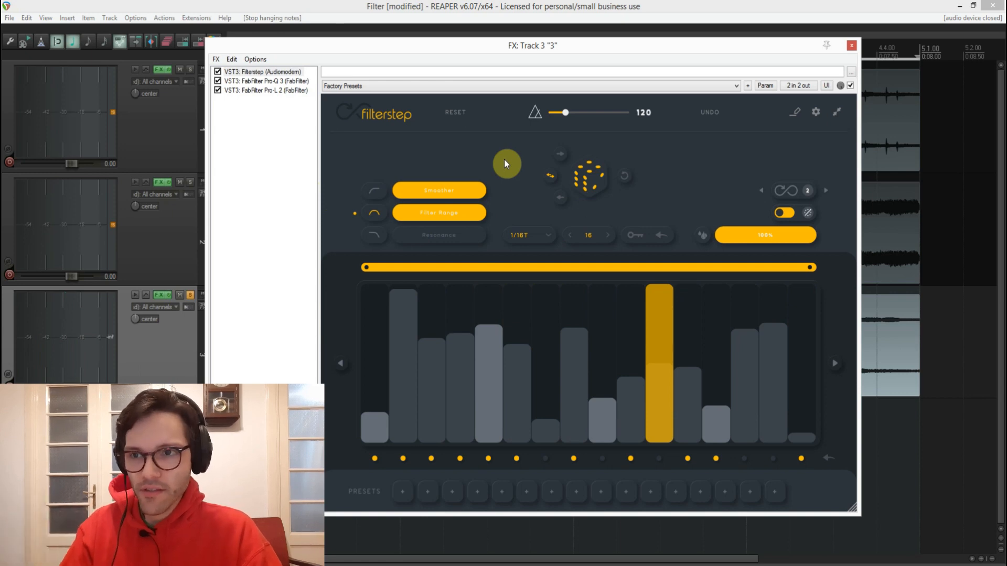
{"action": "mouse_move", "coordinate": [454, 192]}
{"action": "left_mouse_down"}
{"action": "mouse_move", "coordinate": [434, 191]}
{"action": "mouse_move", "coordinate": [505, 193]}
{"action": "left_mouse_up"}
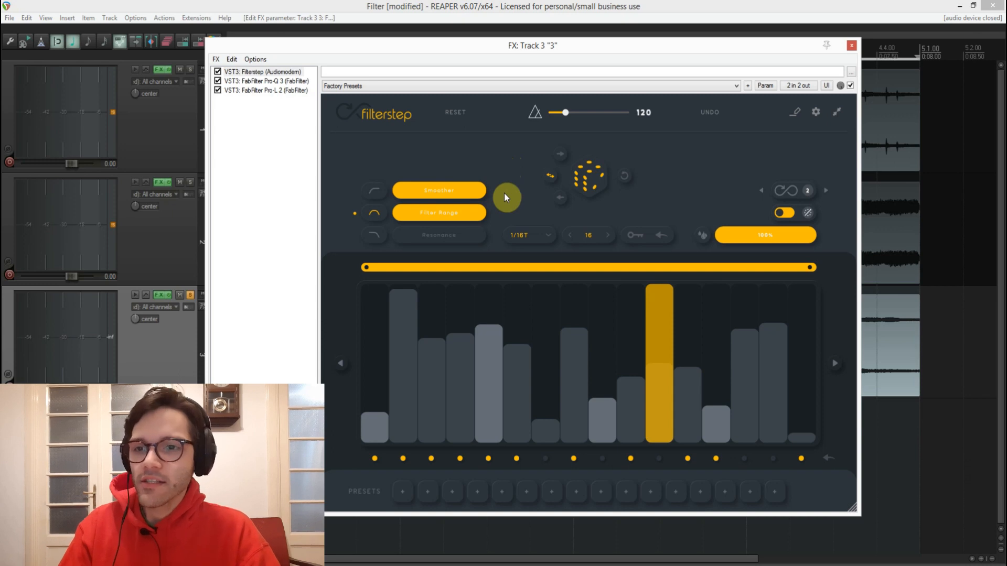
{"action": "mouse_move", "coordinate": [474, 198]}
{"action": "left_mouse_down"}
{"action": "mouse_move", "coordinate": [409, 192]}
{"action": "mouse_move", "coordinate": [543, 196]}
{"action": "left_mouse_up"}
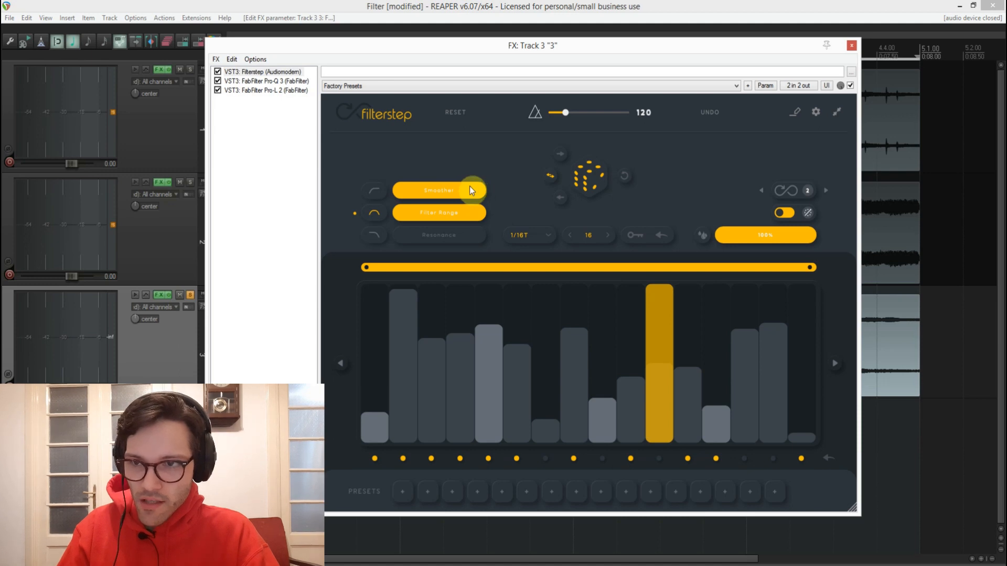
{"action": "left_click_drag", "start_coordinate": [456, 189], "coordinate": [570, 200]}
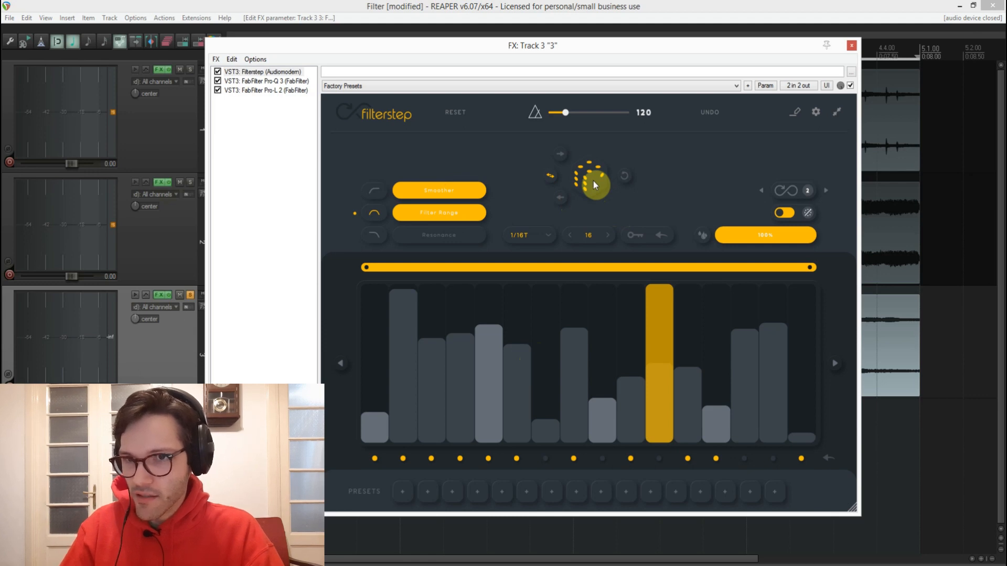
- Play the Air track with a randomized step pattern, set the rate to 1/32 and randomize the pattern again
{"action": "key", "text": "space"}
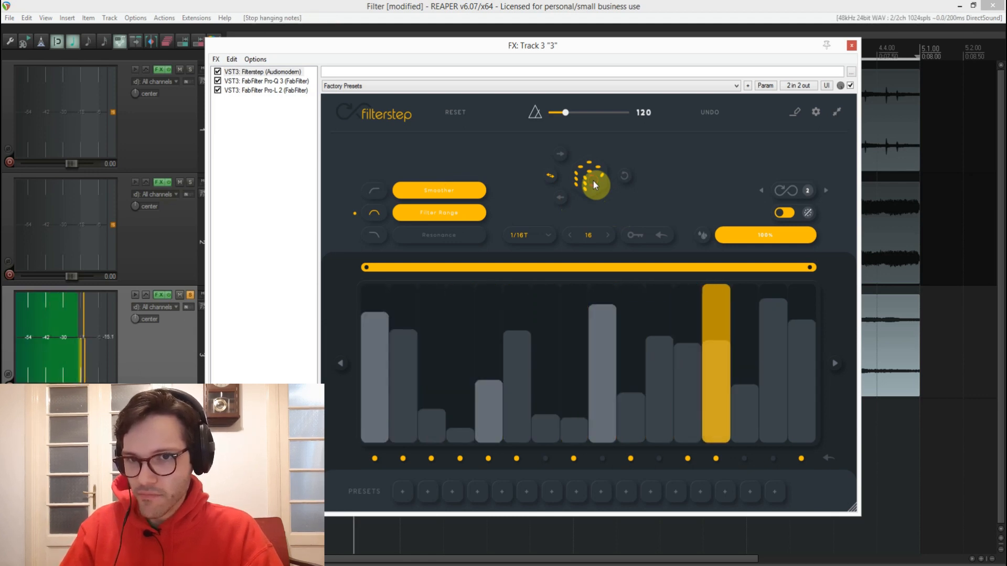
{"action": "left_click", "coordinate": [542, 235]}
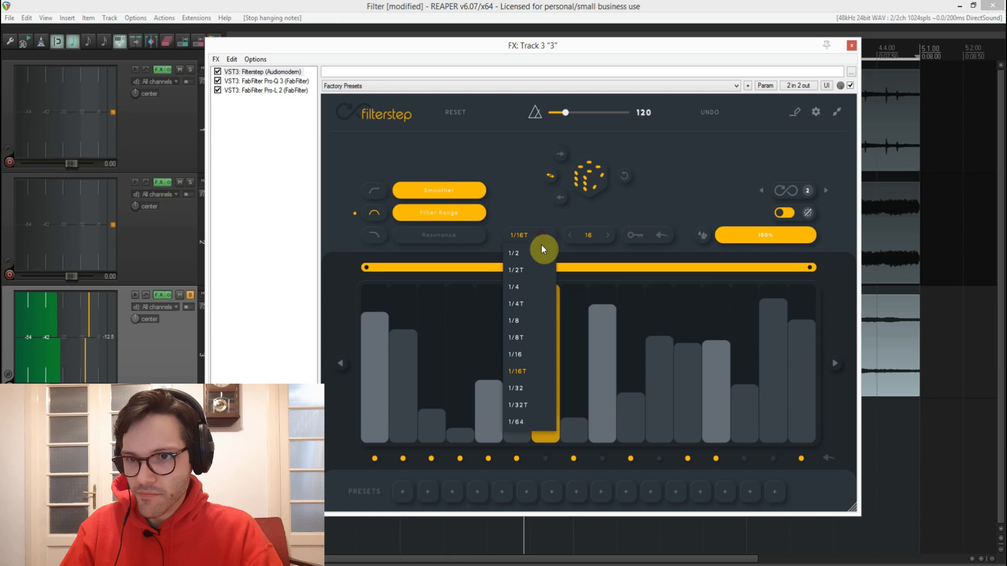
{"action": "left_click", "coordinate": [541, 387]}
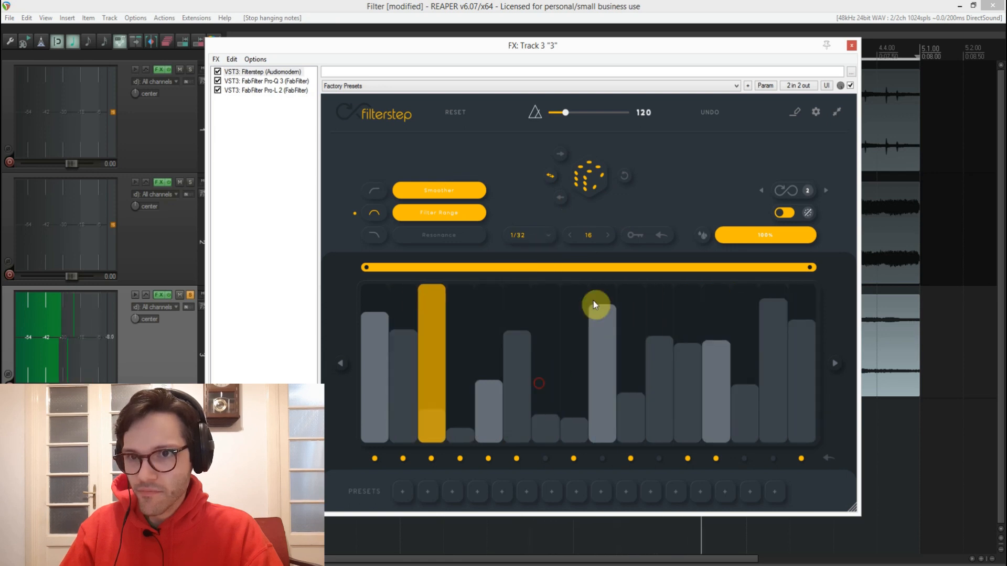
{"action": "left_click", "coordinate": [596, 180]}
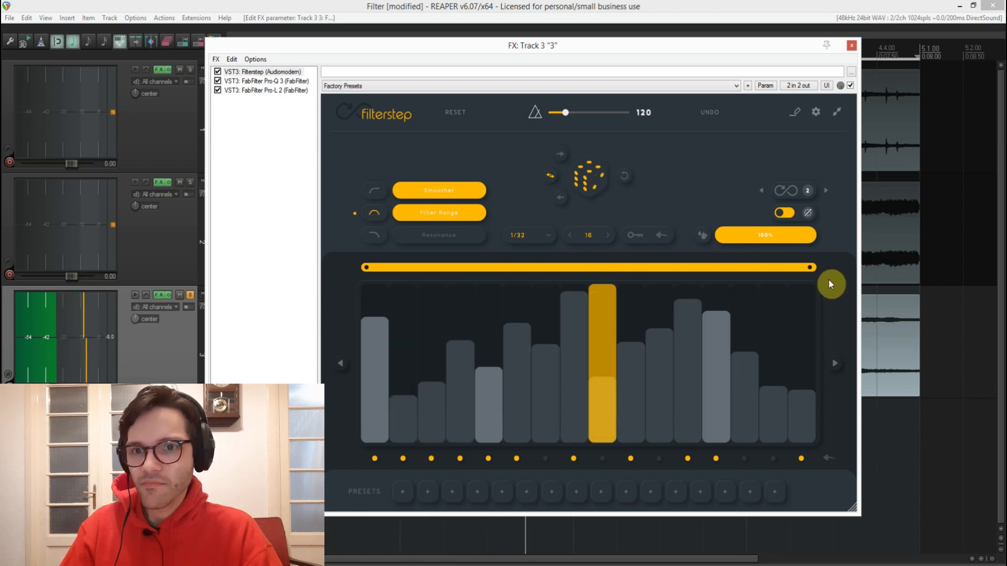
- Reduce the Filterstep mix to 61%, compare the sound with the plug-in bypassed and re-enabled, and stop playback
{"action": "left_click_drag", "start_coordinate": [807, 246], "coordinate": [778, 240]}
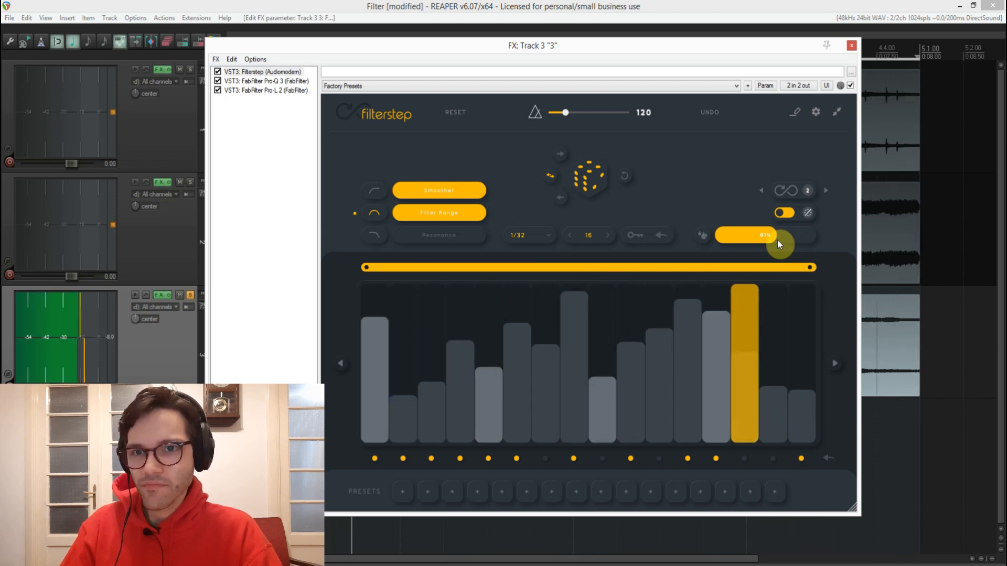
{"action": "left_click", "coordinate": [850, 85]}
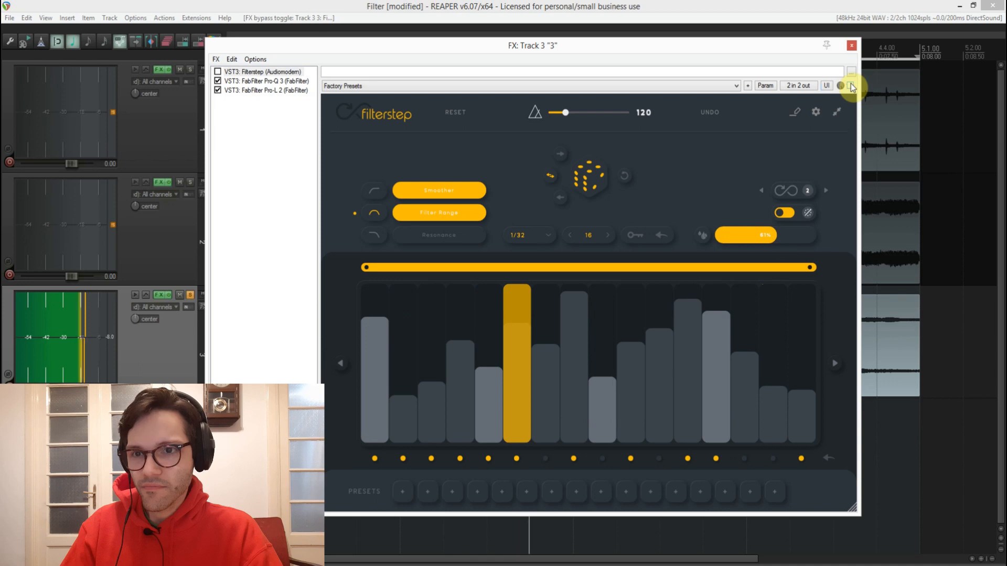
{"action": "left_click", "coordinate": [850, 85]}
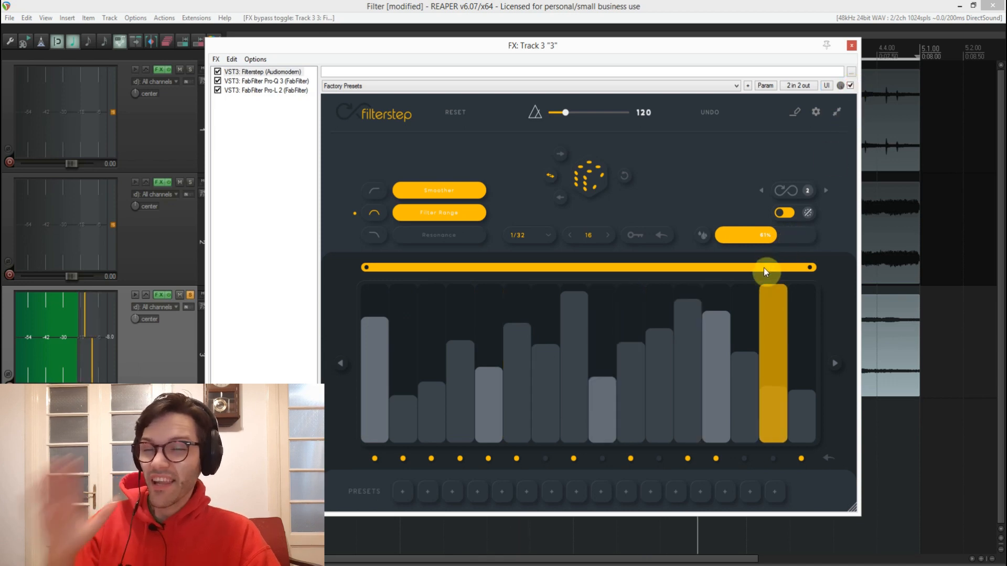
{"action": "key", "text": "space"}
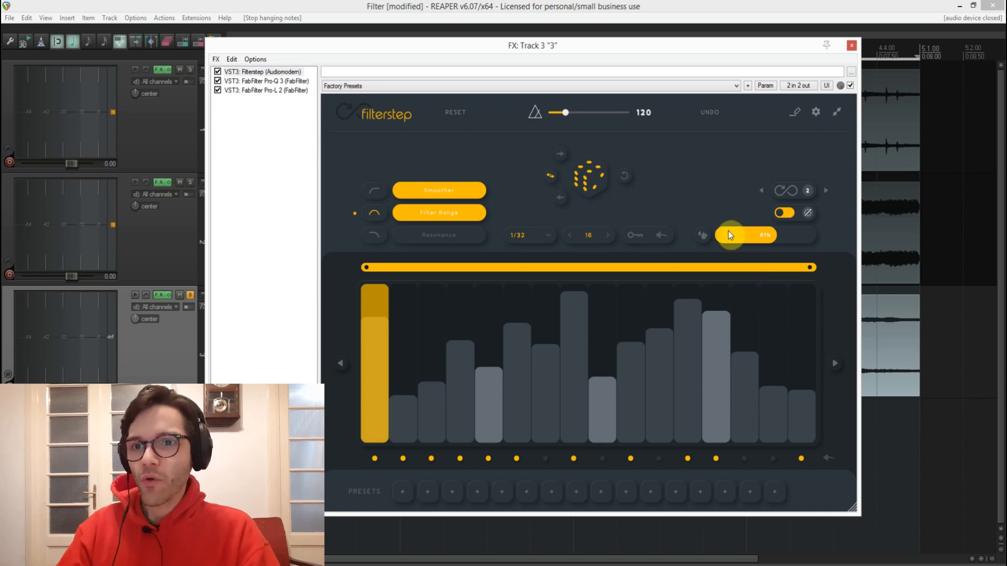
{"action": "left_click", "coordinate": [714, 190]}
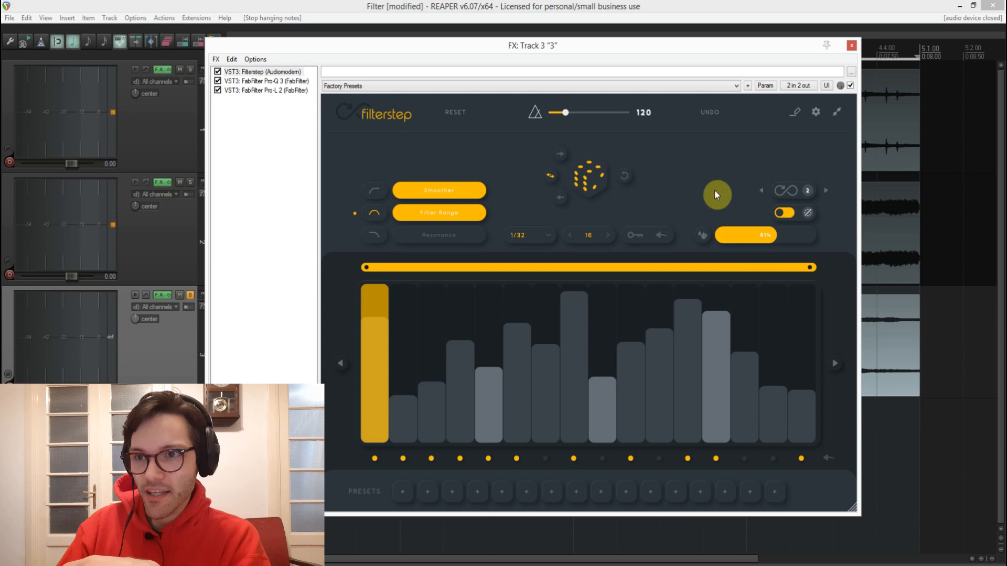